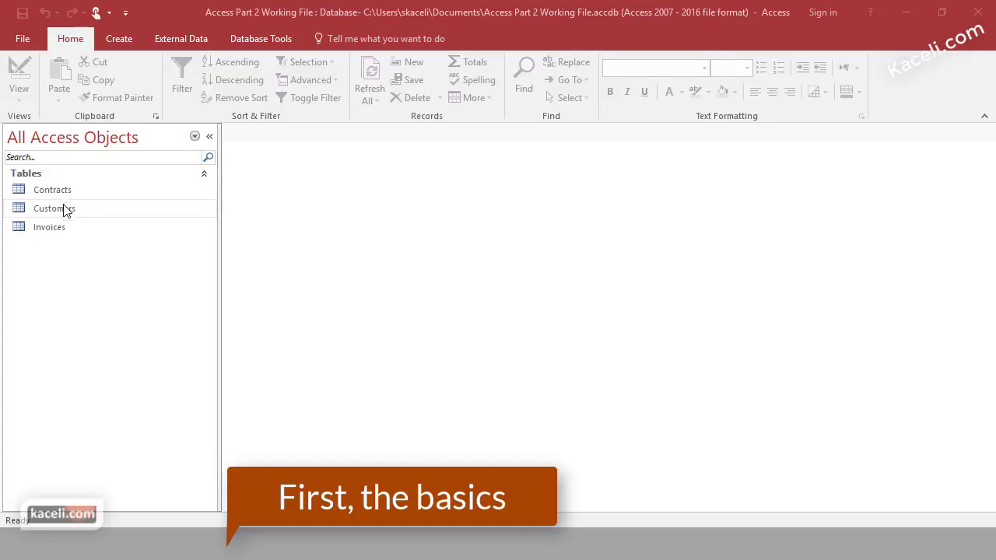
# Step: Open the Customers, Invoices and Contracts tables to review their records, and close them again
pyautogui.click(64, 194)
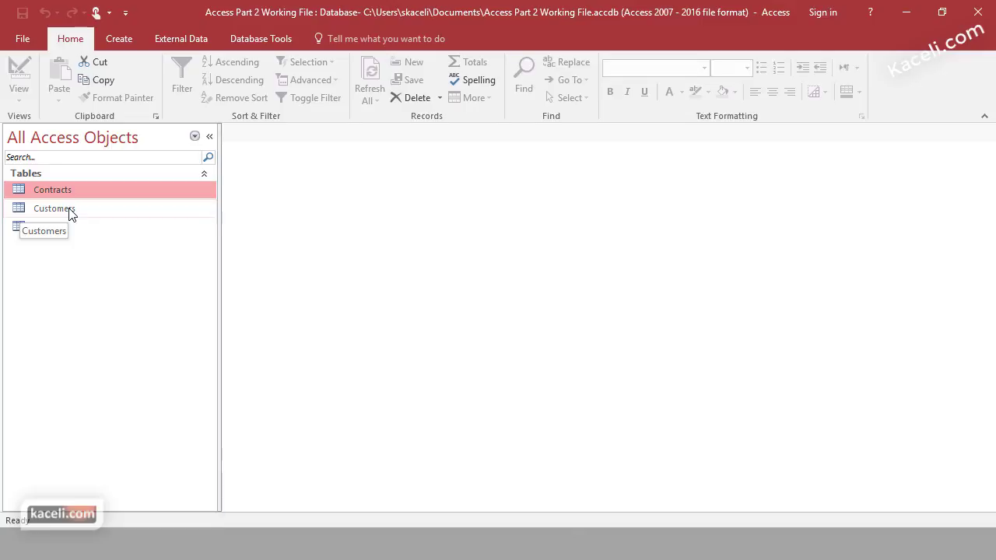
pyautogui.click(60, 212)
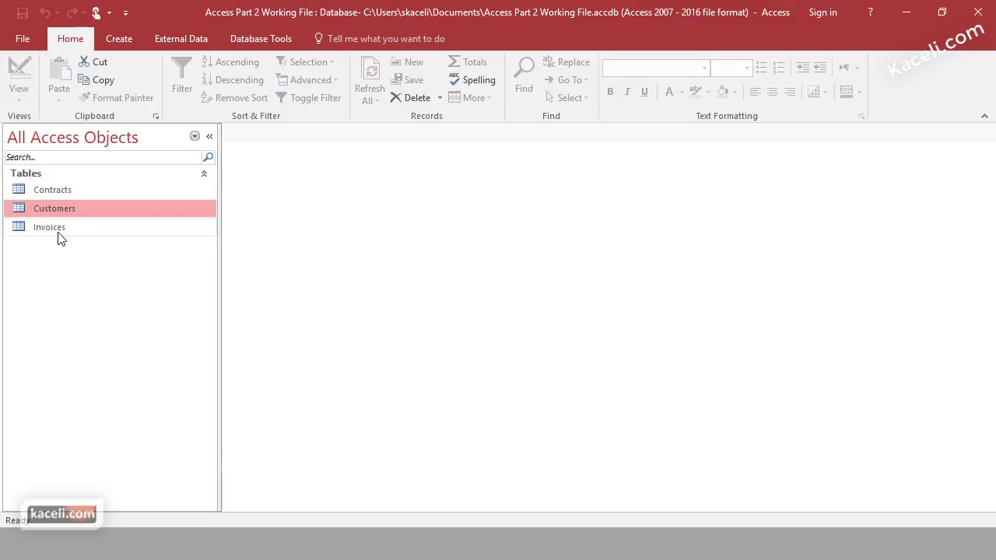
pyautogui.click(66, 231)
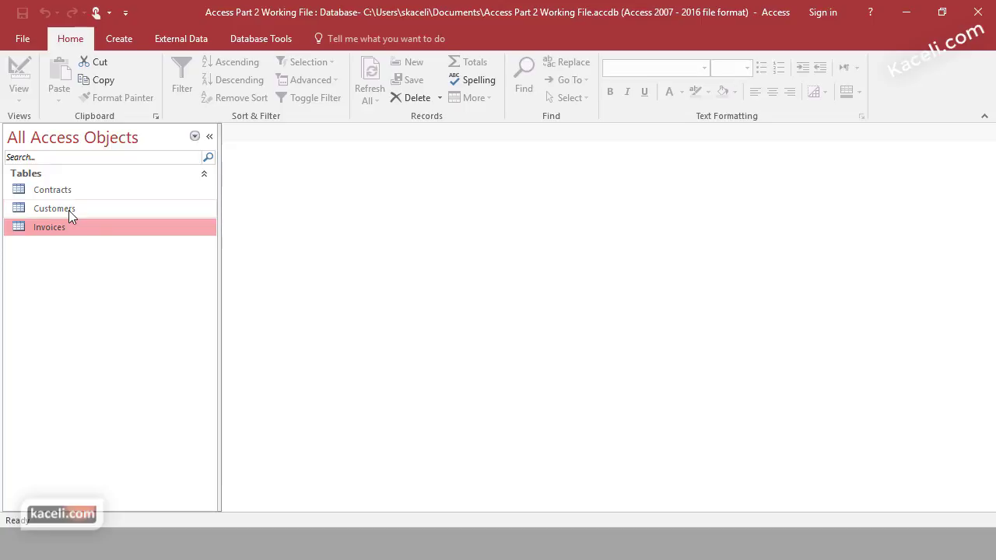
pyautogui.doubleClick(68, 210)
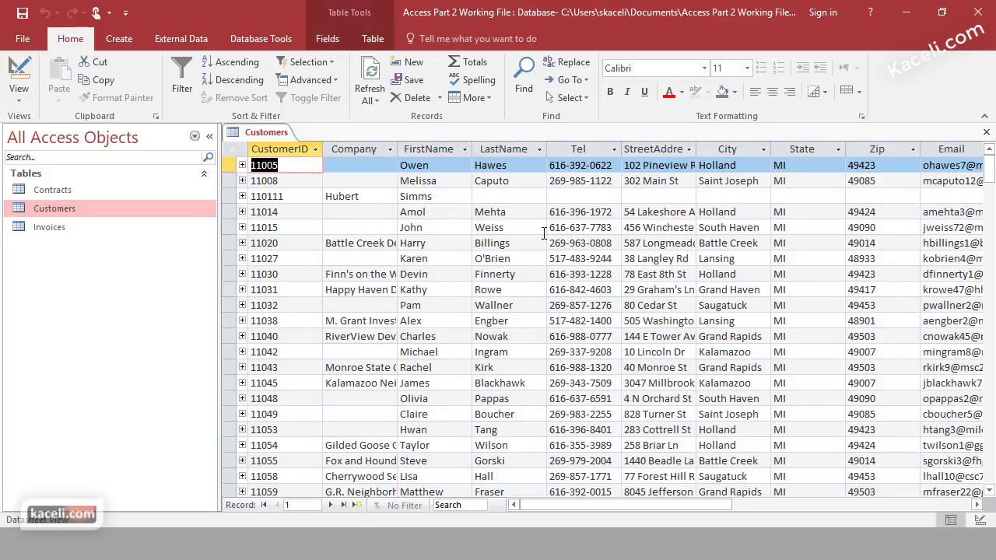
pyautogui.doubleClick(63, 231)
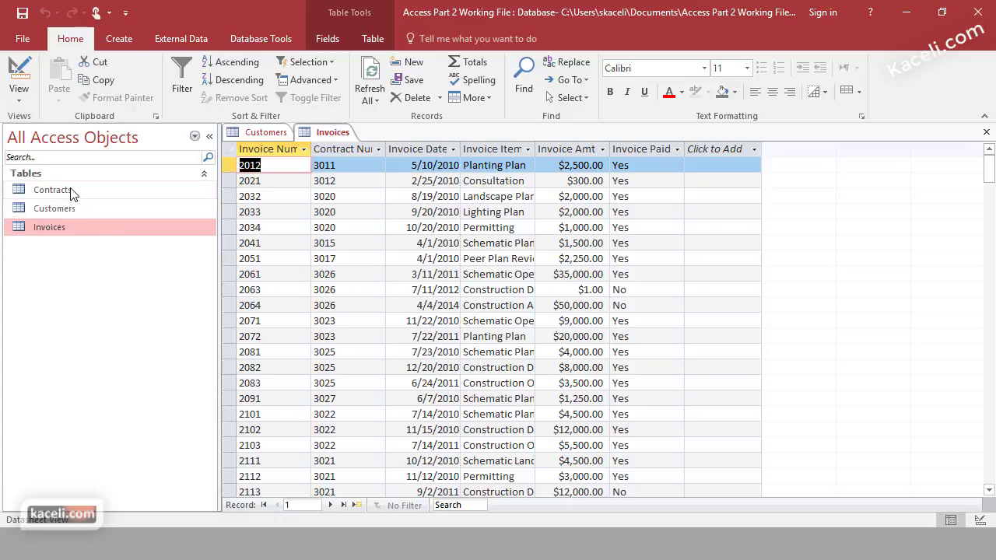
pyautogui.doubleClick(71, 193)
pyautogui.click(986, 131)
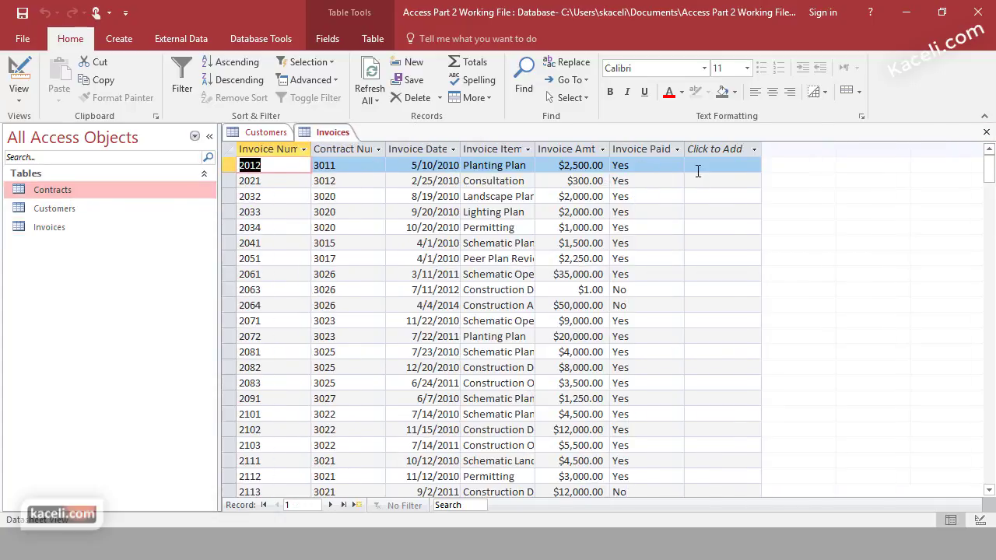
pyautogui.click(986, 132)
pyautogui.click(986, 131)
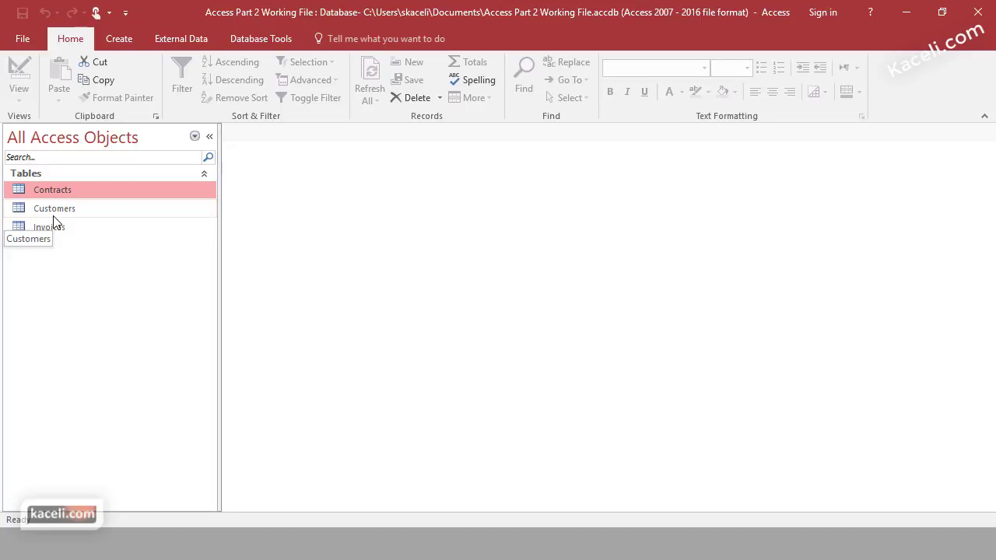
# Step: Open the database relationships diagram and examine how Customers, Contracts and Invoices are linked
pyautogui.click(272, 42)
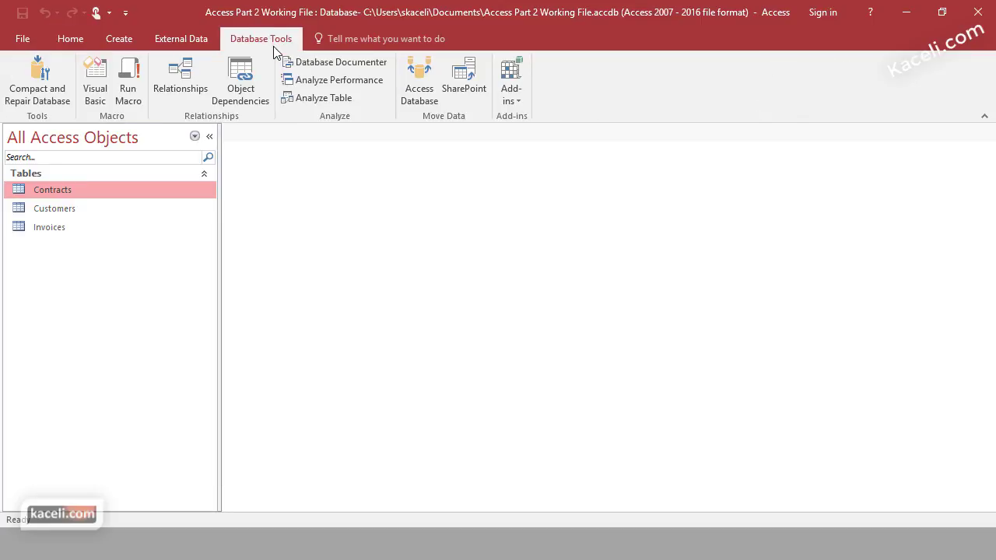
pyautogui.click(190, 86)
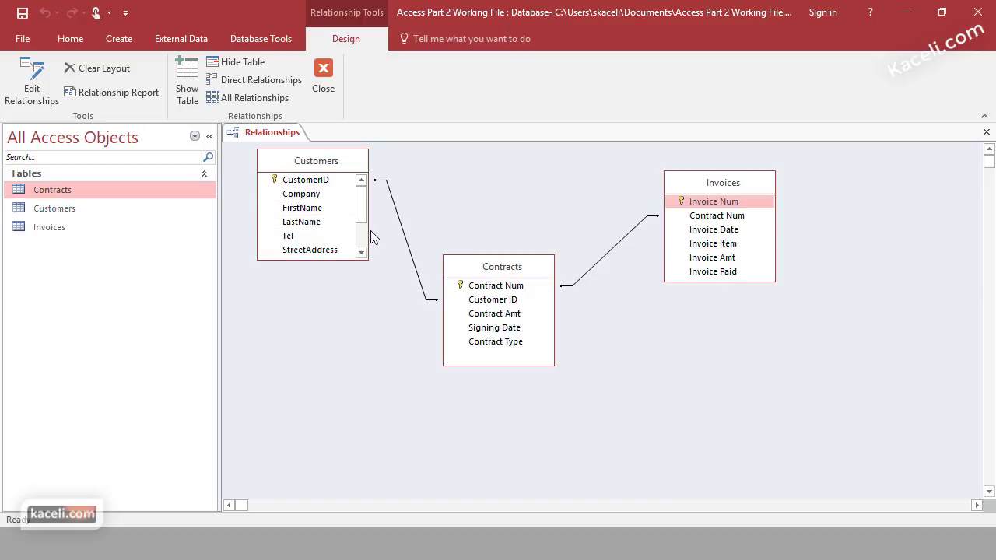
pyautogui.click(310, 182)
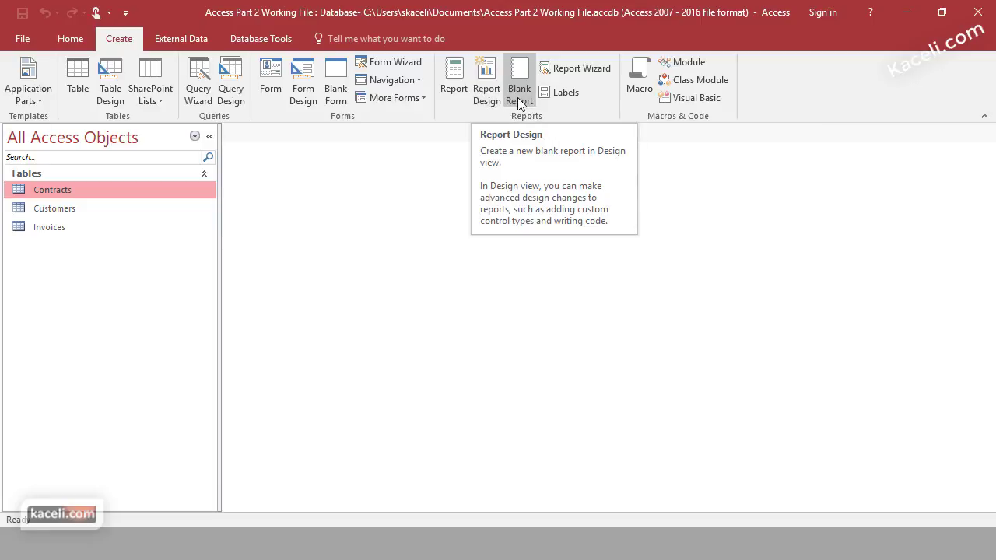
# Step: Start a new report with the Report Wizard and add FirstName and LastName from the Customers table
pyautogui.click(584, 68)
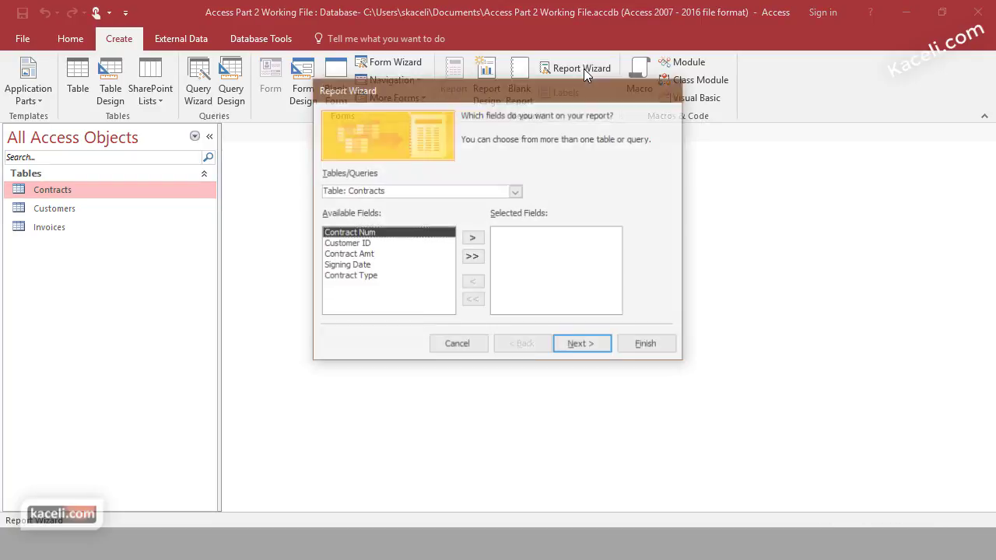
pyautogui.click(516, 191)
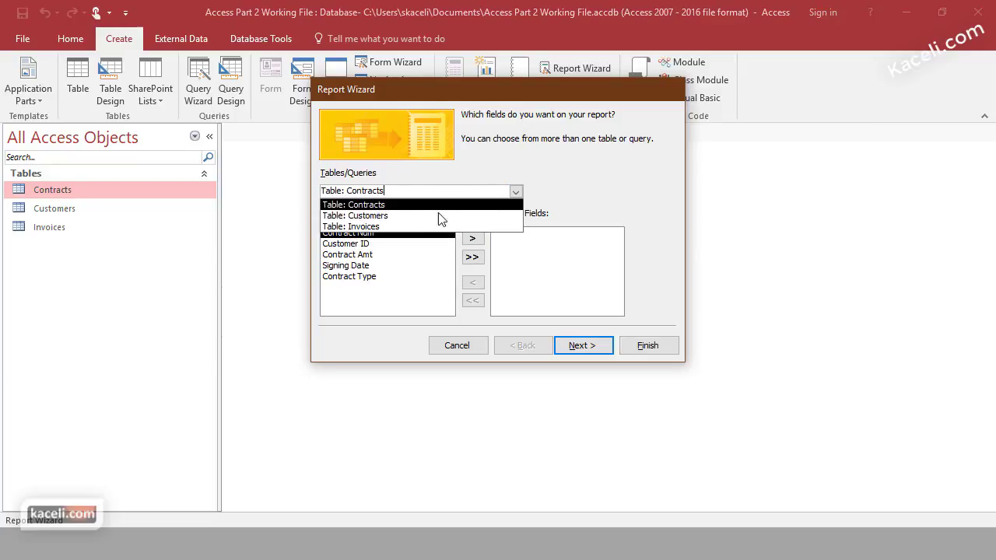
pyautogui.click(394, 216)
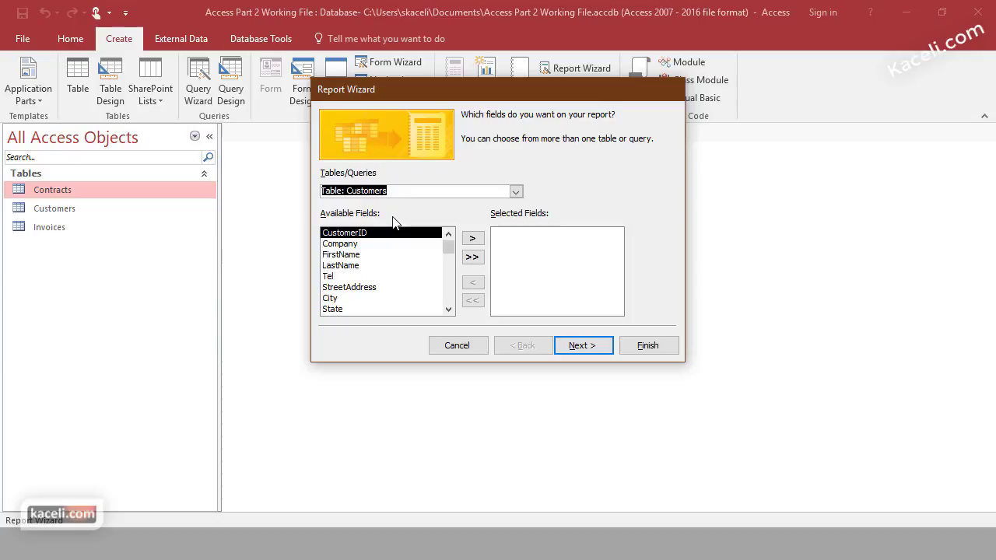
pyautogui.click(352, 255)
pyautogui.click(472, 238)
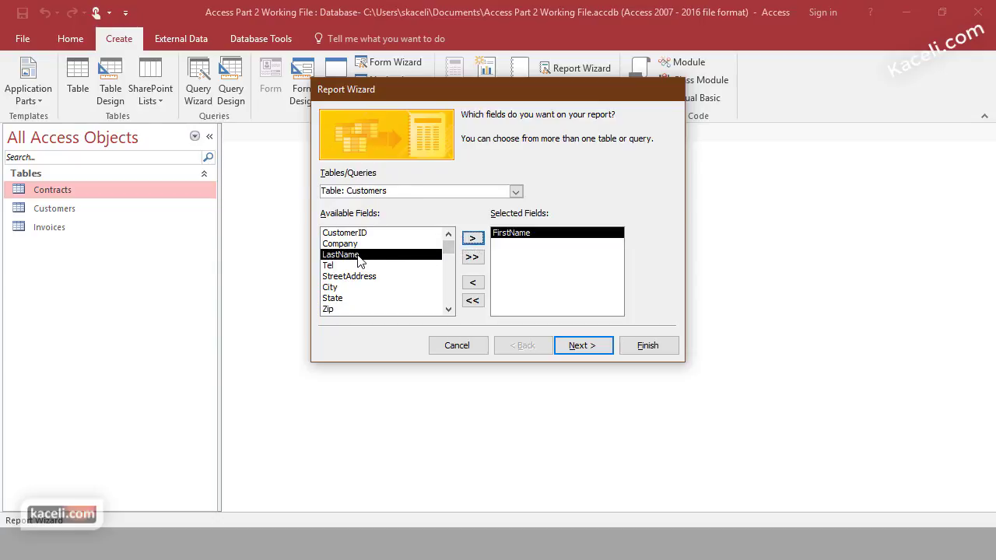
pyautogui.click(472, 238)
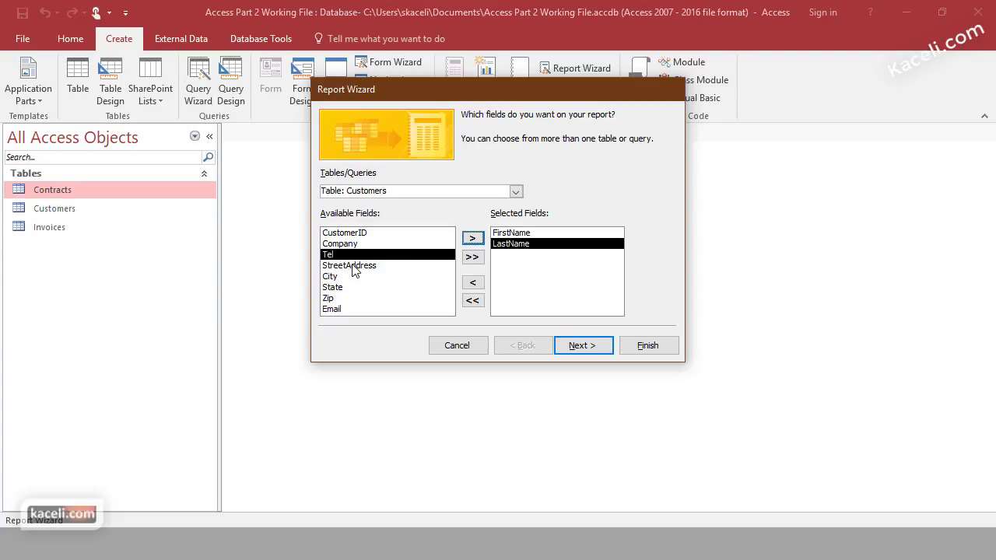
# Step: Add the StreetAddress, City, State, Zip and Email fields to the report's selected fields
pyautogui.click(356, 265)
pyautogui.click(472, 238)
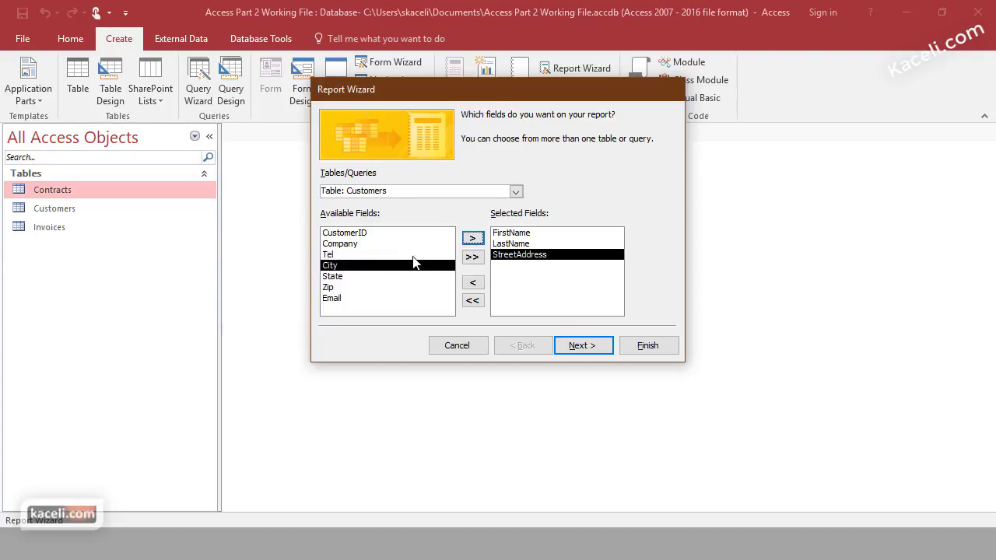
pyautogui.click(472, 238)
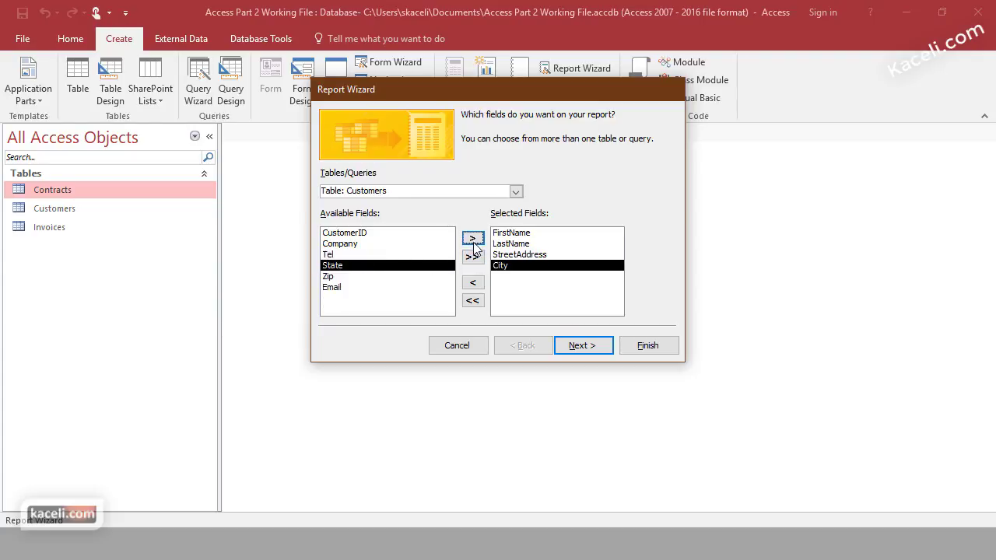
pyautogui.click(472, 238)
pyautogui.click(472, 238)
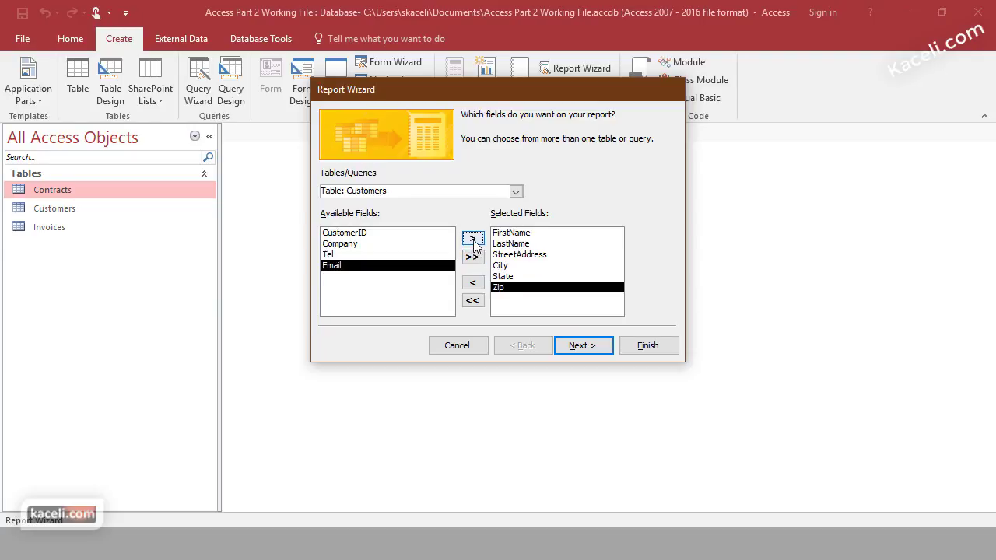
pyautogui.click(472, 238)
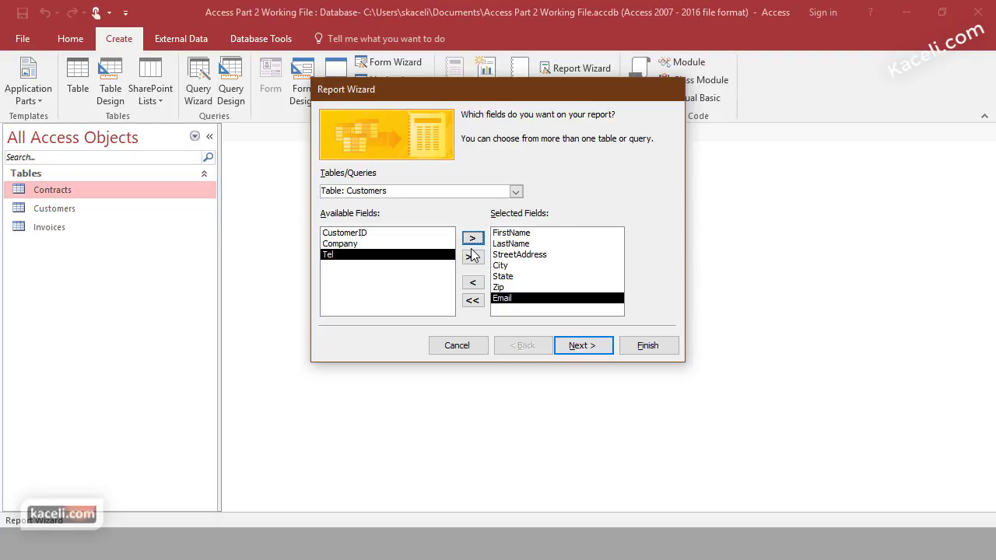
# Step: Leave the report without grouping levels and sort its records by FirstName in ascending order
pyautogui.click(583, 349)
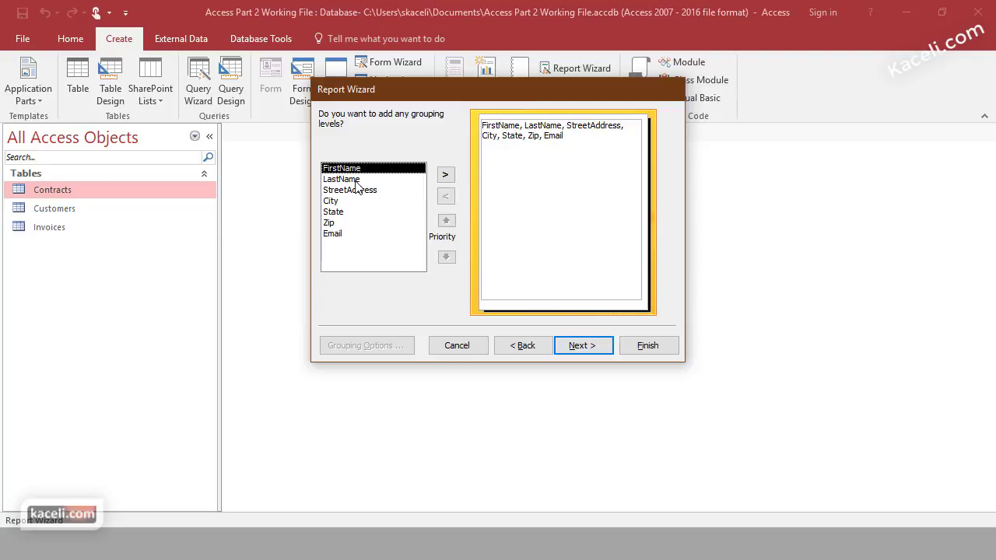
pyautogui.click(583, 346)
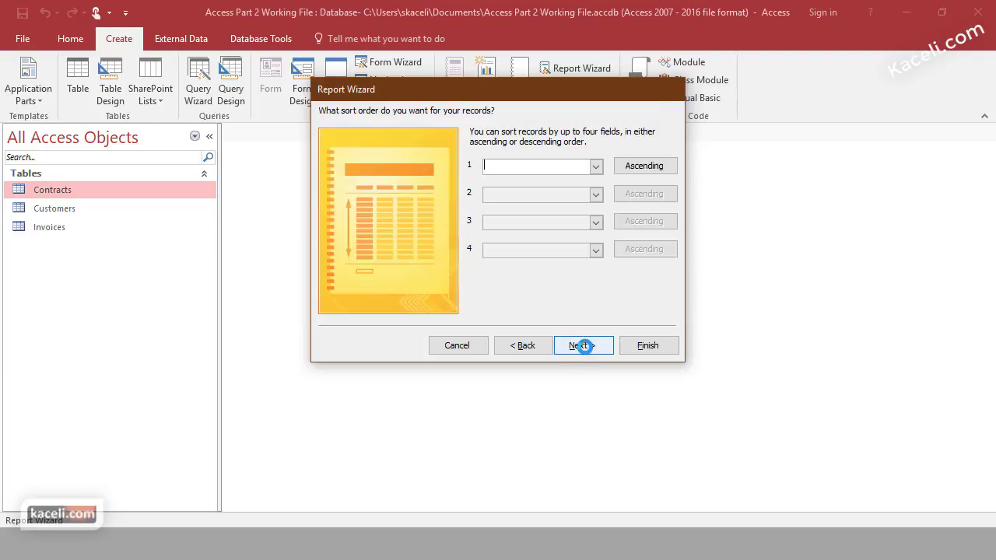
pyautogui.click(596, 167)
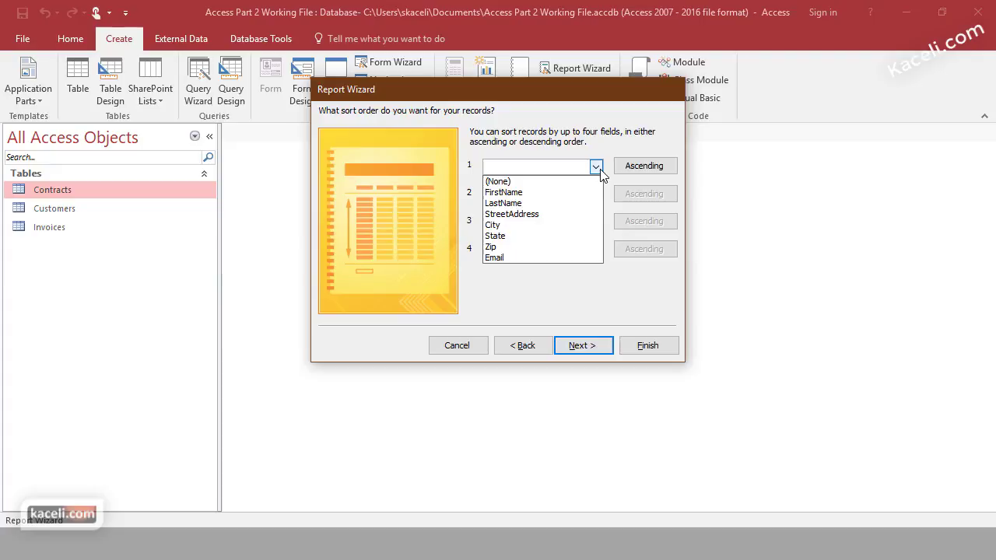
pyautogui.click(525, 192)
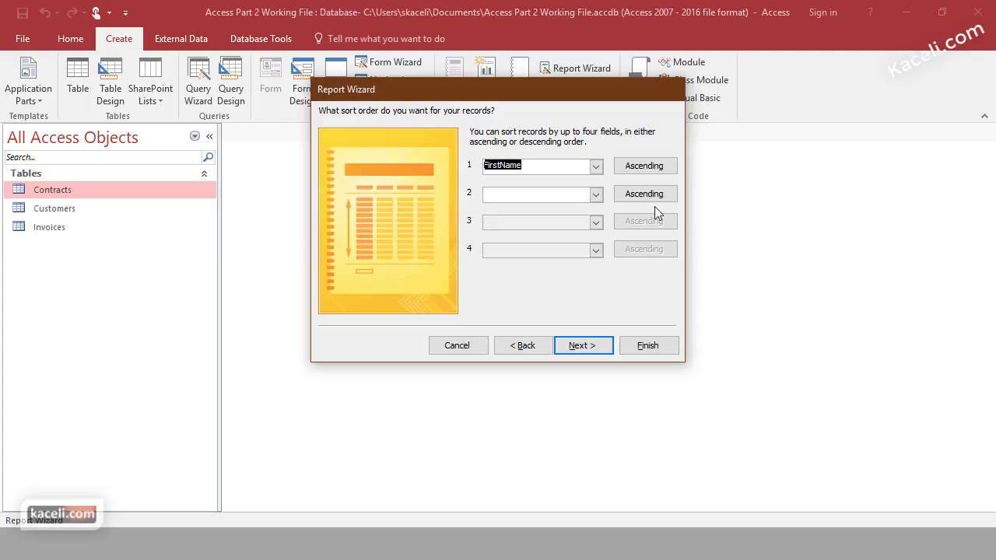
pyautogui.click(591, 354)
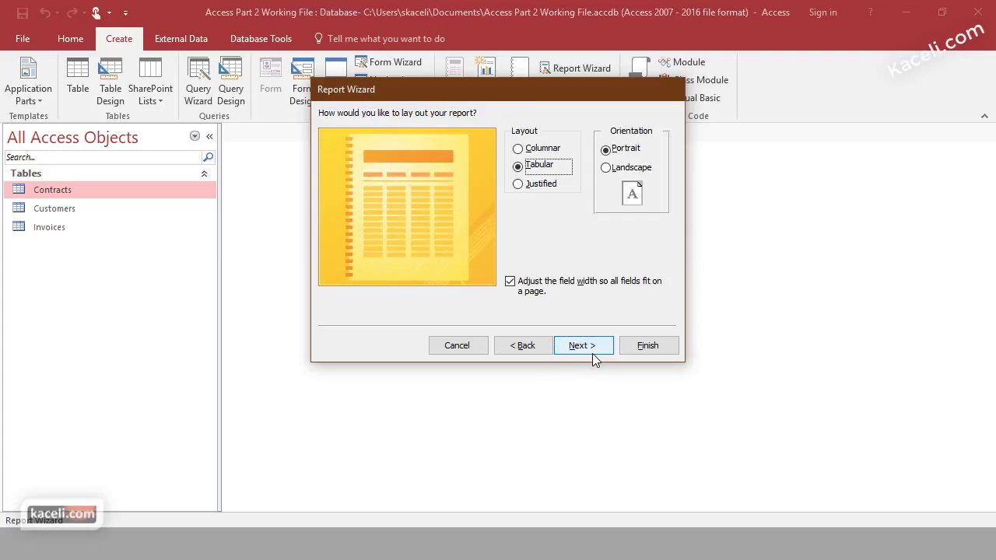
# Step: Finish the report in Tabular layout and Portrait orientation with the title Customers List, opening it in preview
pyautogui.click(534, 167)
pyautogui.click(598, 347)
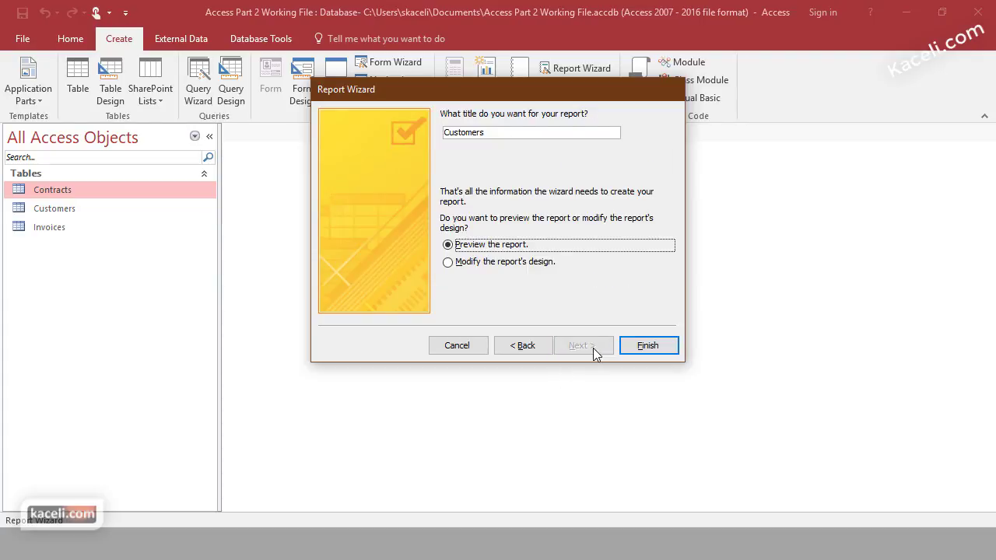
pyautogui.click(503, 137)
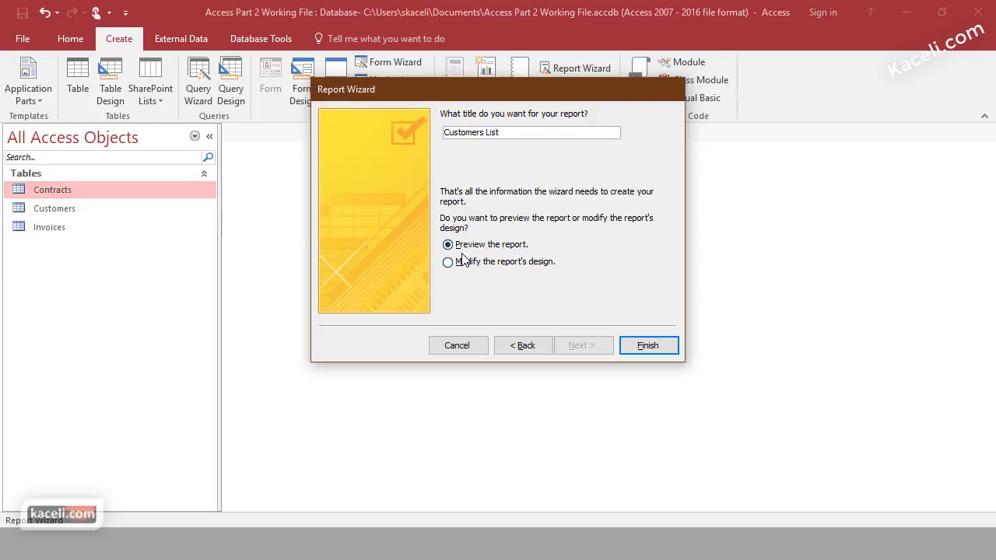
pyautogui.click(647, 346)
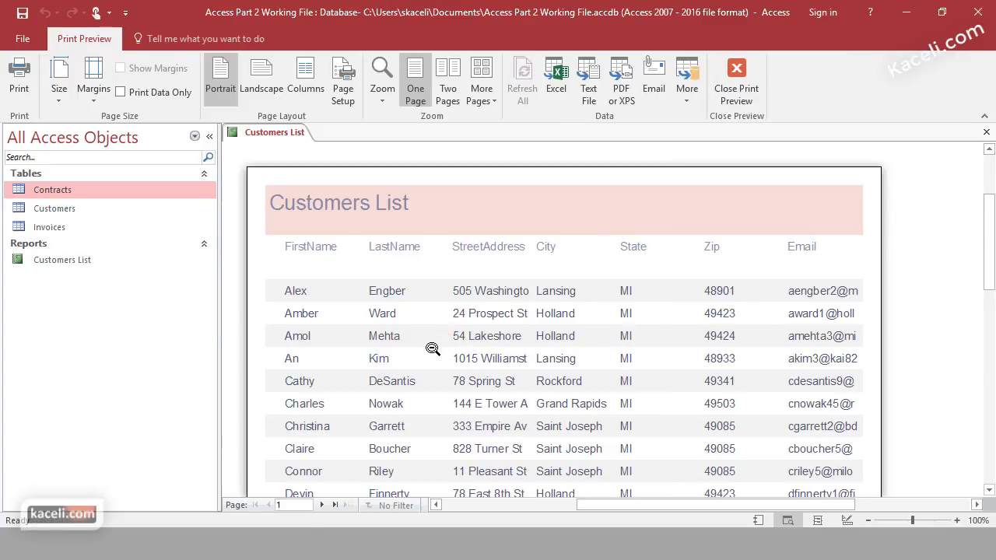
# Step: Close the print preview and reopen the Customers List report to examine its records and Email column
pyautogui.click(988, 134)
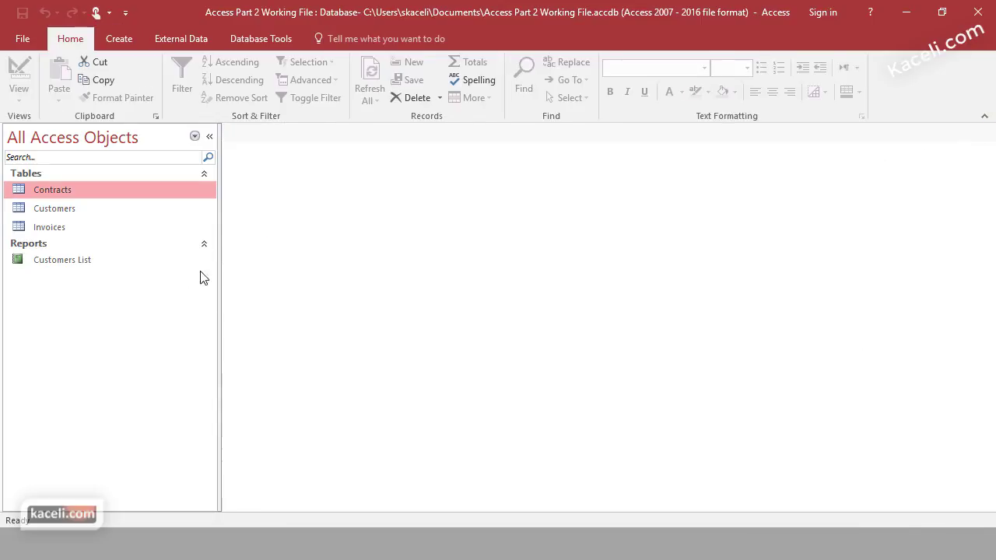
pyautogui.doubleClick(59, 262)
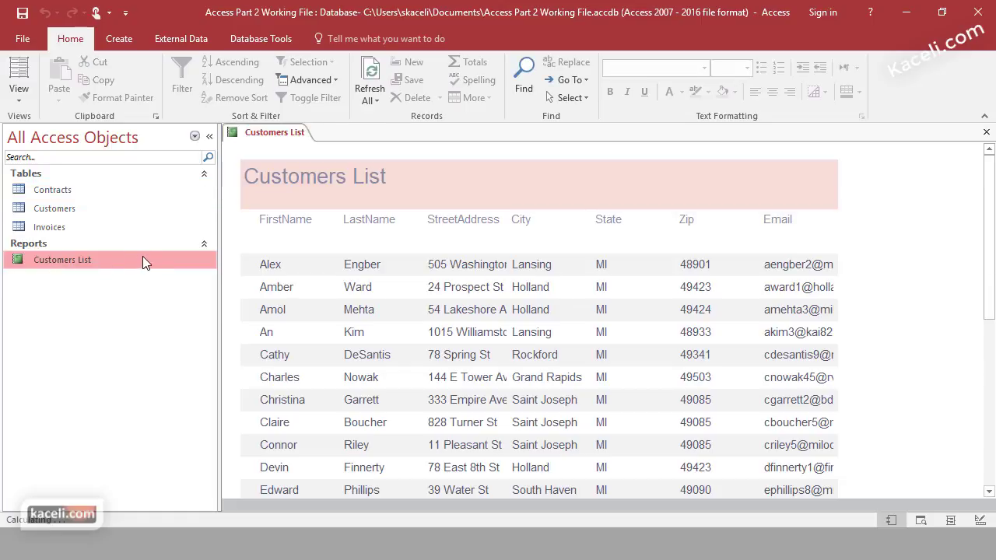
pyautogui.scroll(-5, 735, 282)
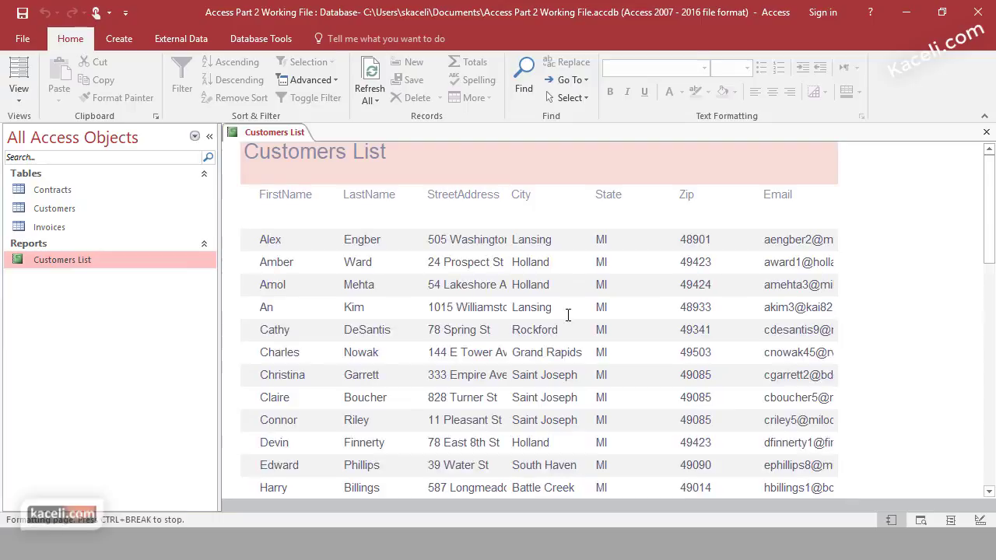
pyautogui.scroll(-4, 512, 313)
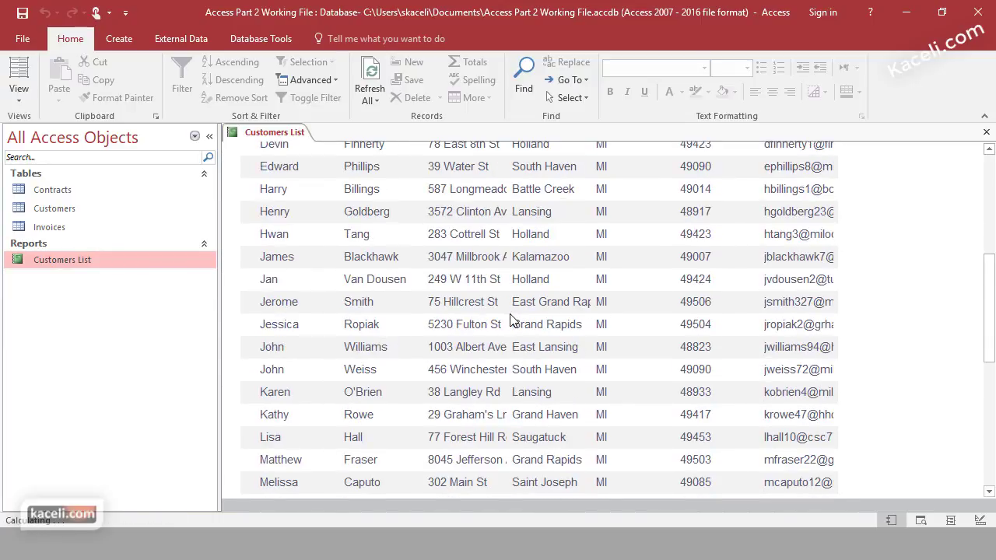
pyautogui.scroll(5, 510, 315)
pyautogui.scroll(4, 506, 314)
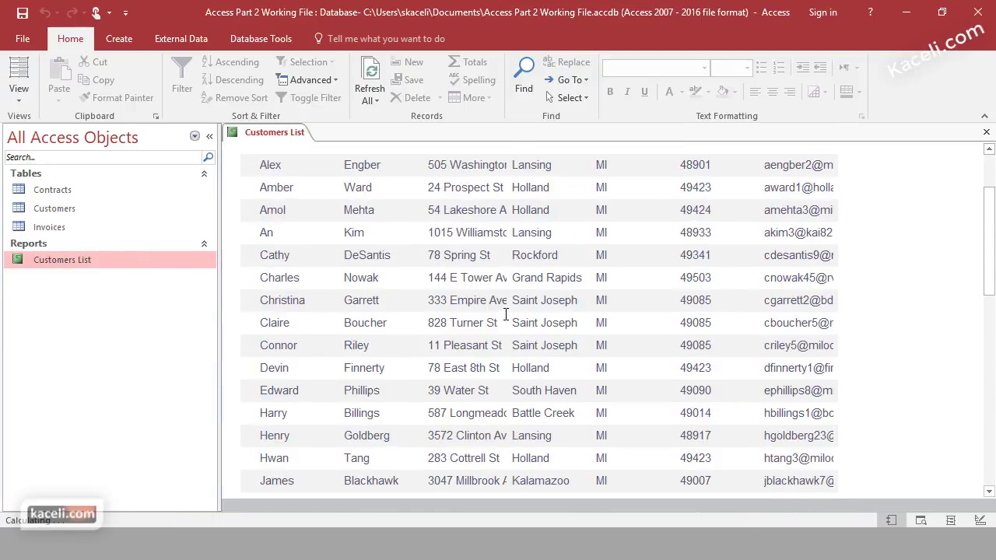
pyautogui.moveTo(783, 267); pyautogui.dragTo(836, 267)
pyautogui.click(784, 271)
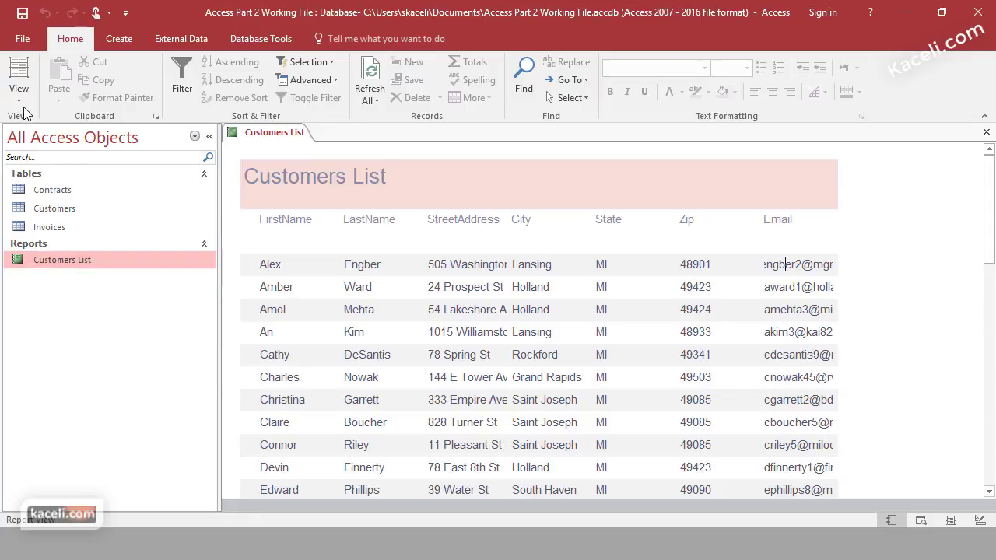
# Step: Switch the Customers List report to Layout View and close the Field List
pyautogui.click(46, 259)
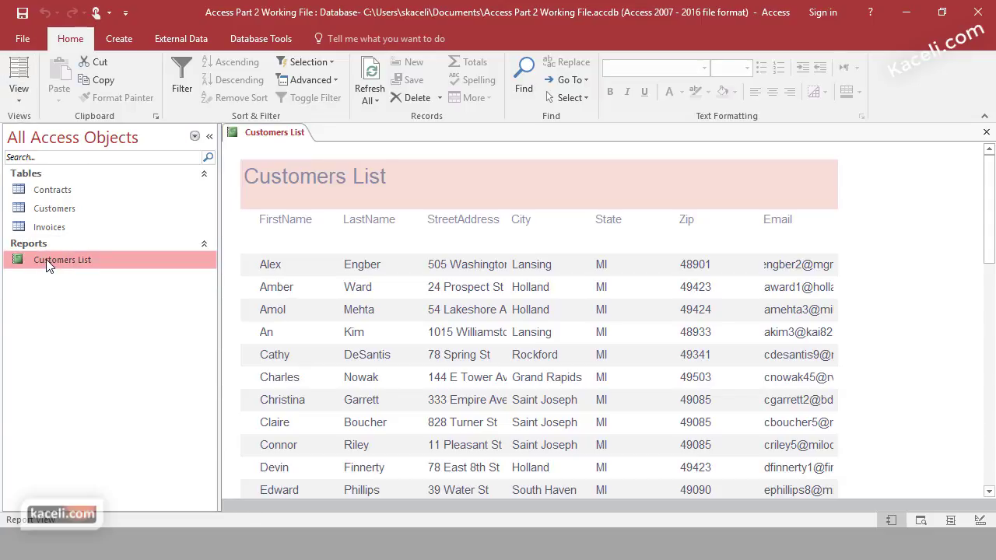
pyautogui.click(24, 95)
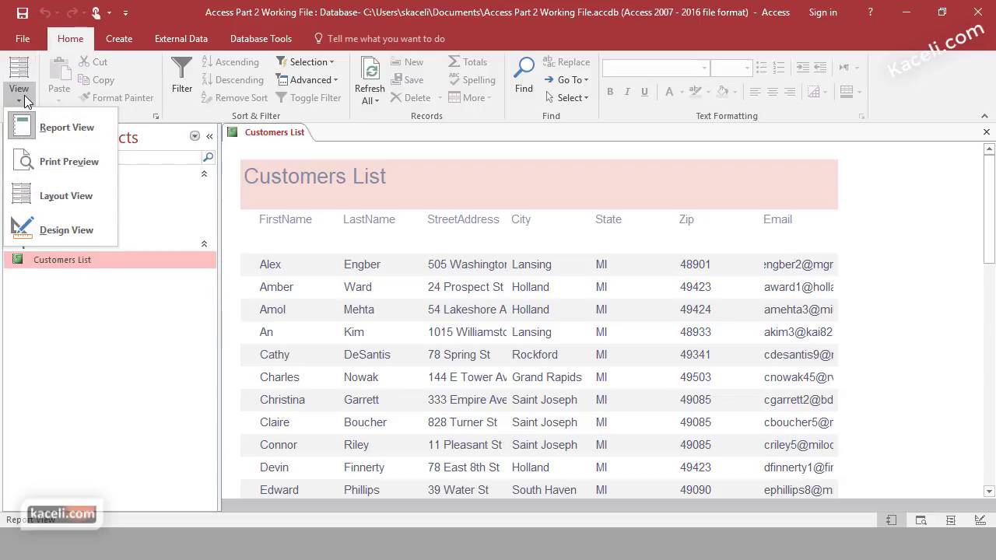
pyautogui.click(58, 200)
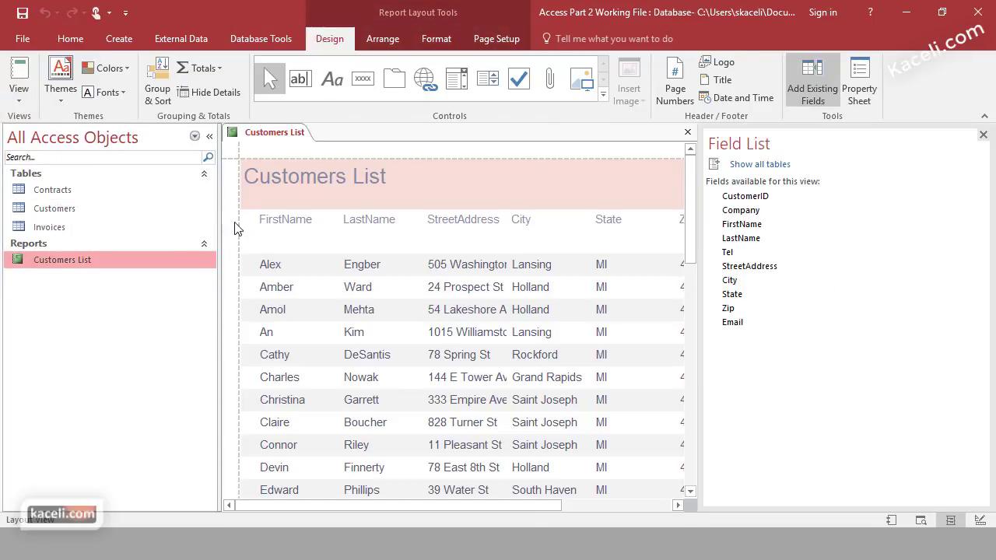
pyautogui.click(983, 136)
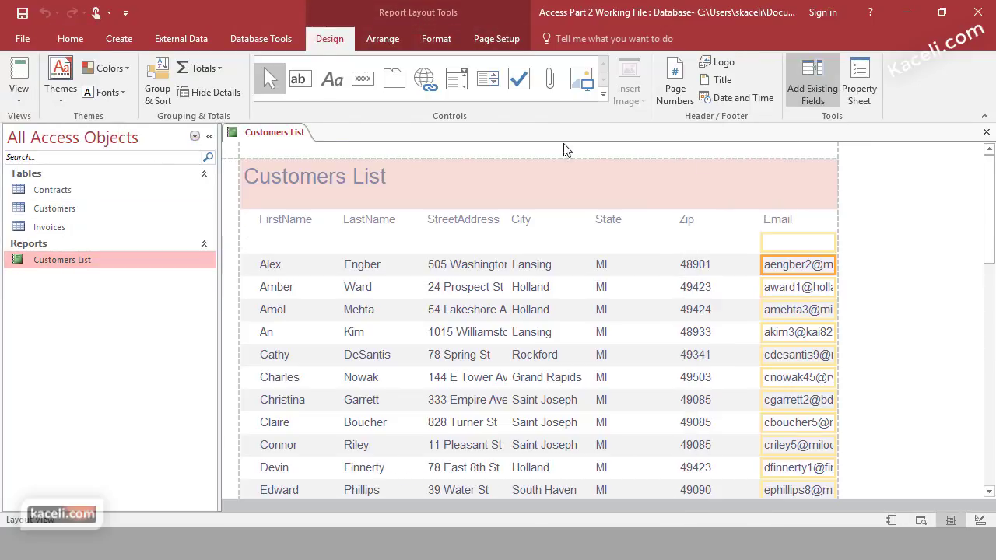
# Step: Narrow the FirstName and LastName data columns from their right edges to fit the names more closely
pyautogui.click(357, 265)
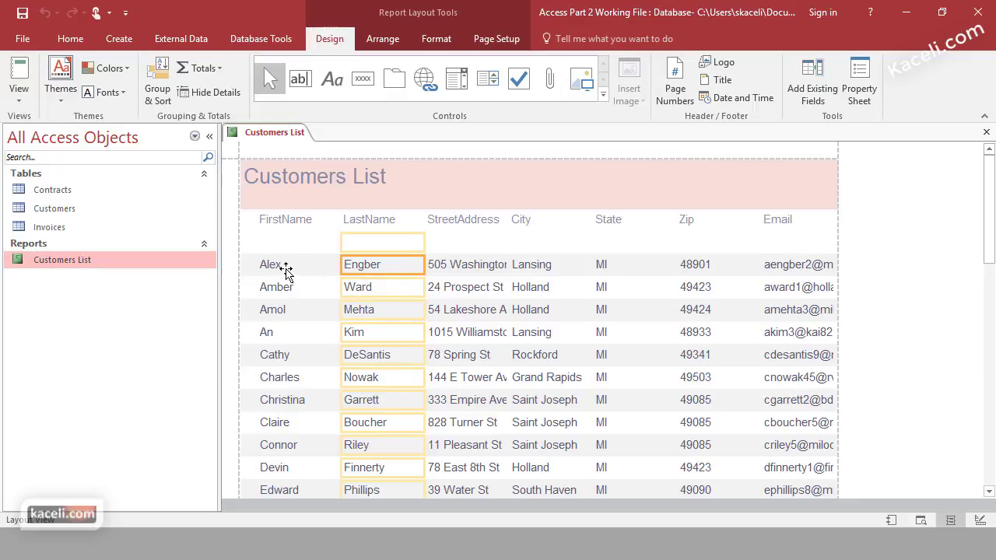
pyautogui.click(285, 265)
pyautogui.moveTo(340, 242); pyautogui.dragTo(322, 240)
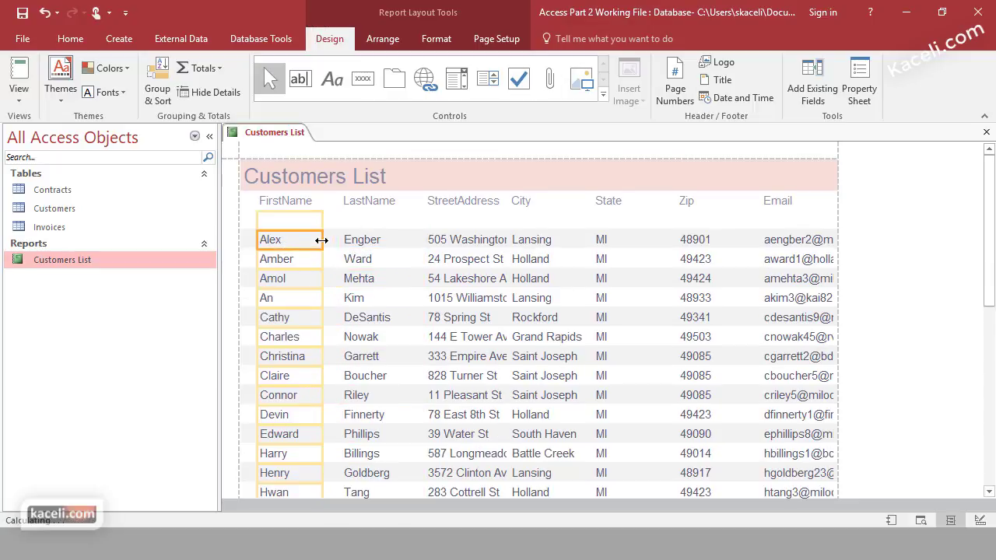
pyautogui.click(391, 240)
pyautogui.moveTo(422, 239); pyautogui.dragTo(400, 239)
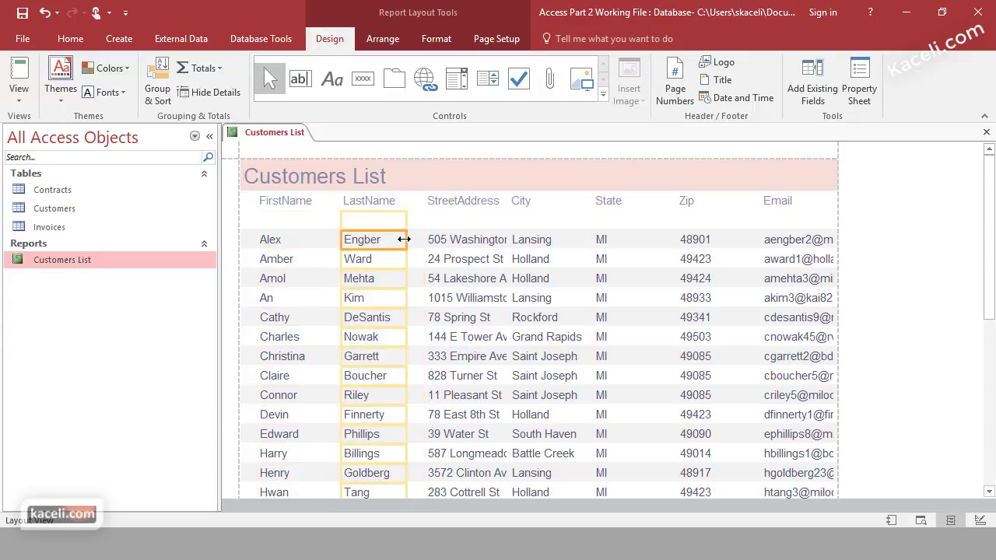
# Step: Widen the StreetAddress data column to show the full addresses, and narrow the City data column from its left edge
pyautogui.click(454, 243)
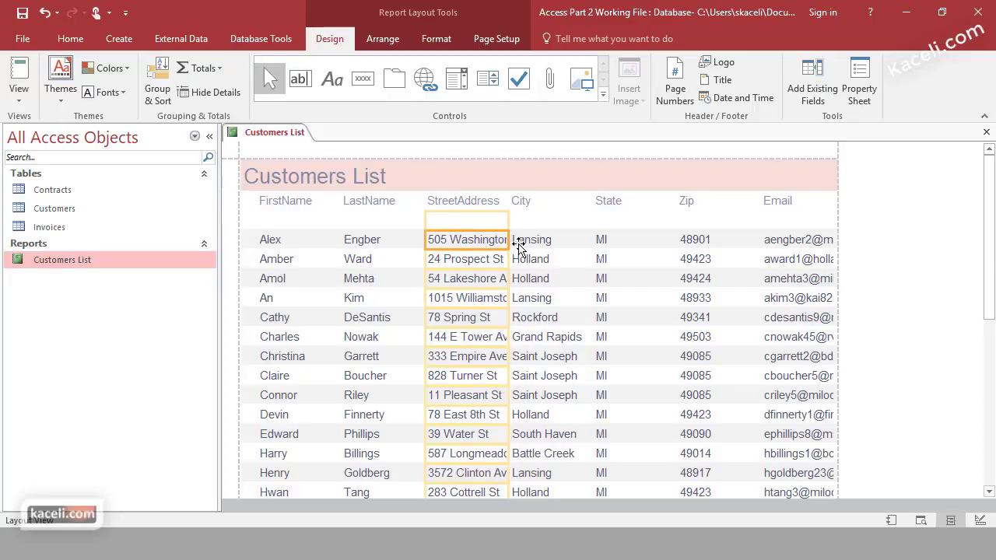
pyautogui.moveTo(508, 240); pyautogui.dragTo(550, 240)
pyautogui.click(566, 241)
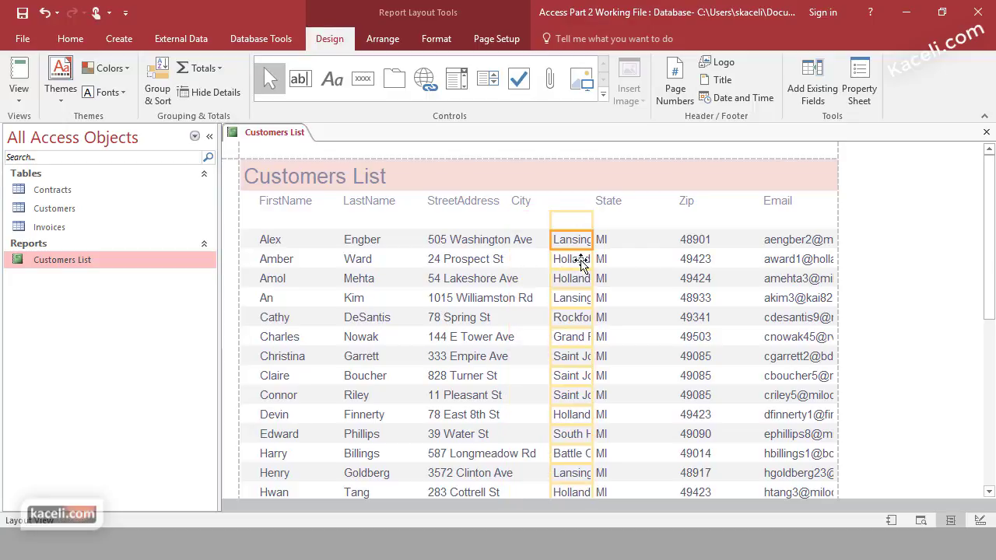
# Step: Narrow the State data column, extend the Zip column's left edge up to it, and shorten Zip from the right
pyautogui.click(617, 244)
pyautogui.moveTo(674, 239); pyautogui.dragTo(627, 245)
pyautogui.click(685, 242)
pyautogui.moveTo(678, 241); pyautogui.dragTo(627, 247)
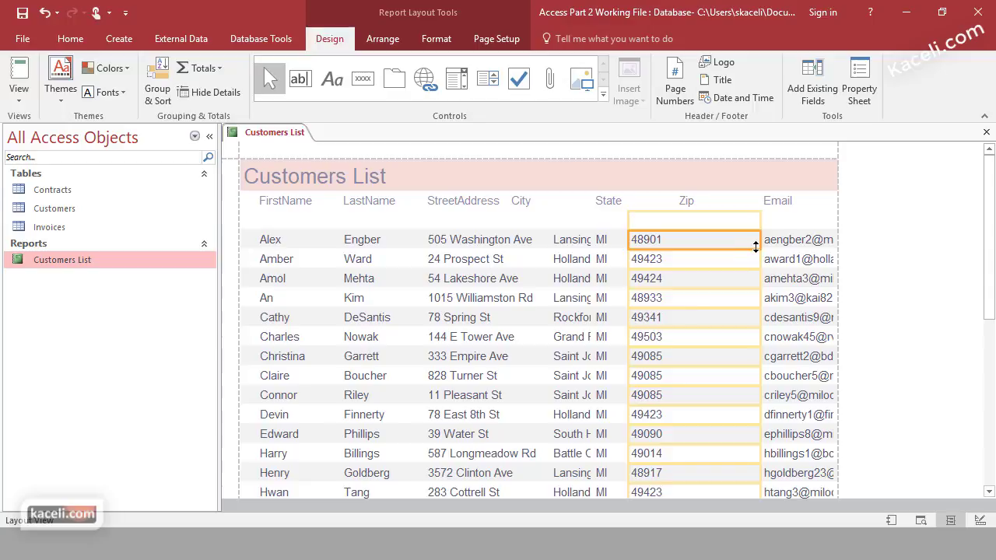
pyautogui.moveTo(755, 246); pyautogui.dragTo(685, 245)
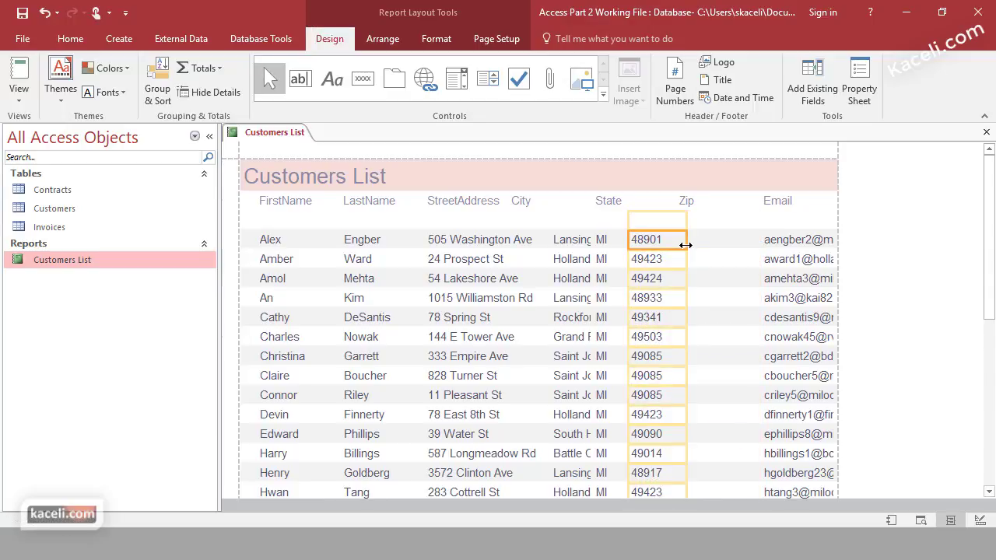
# Step: Narrow the State heading and resize the Zip heading so it sits directly above the zip codes
pyautogui.click(650, 200)
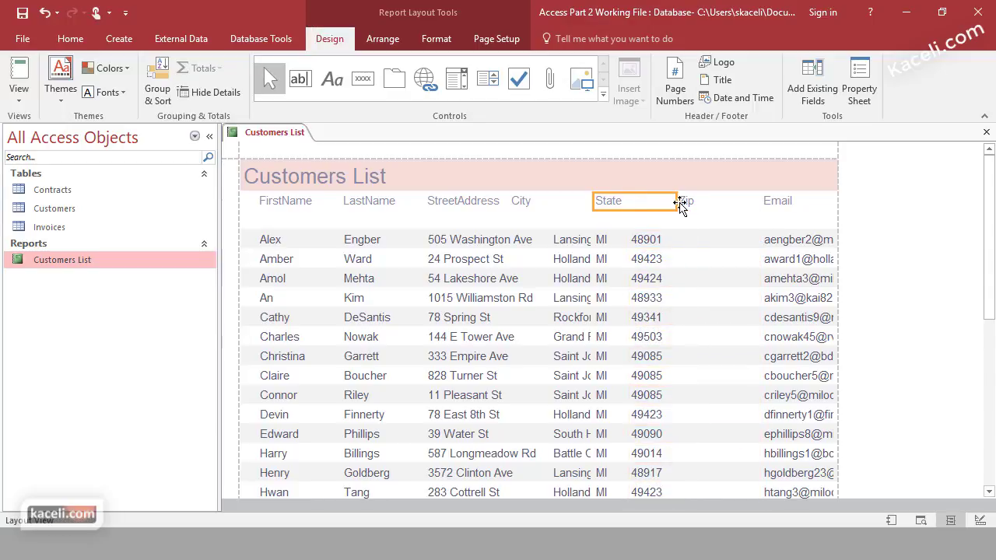
pyautogui.moveTo(676, 203); pyautogui.dragTo(625, 204)
pyautogui.click(665, 208)
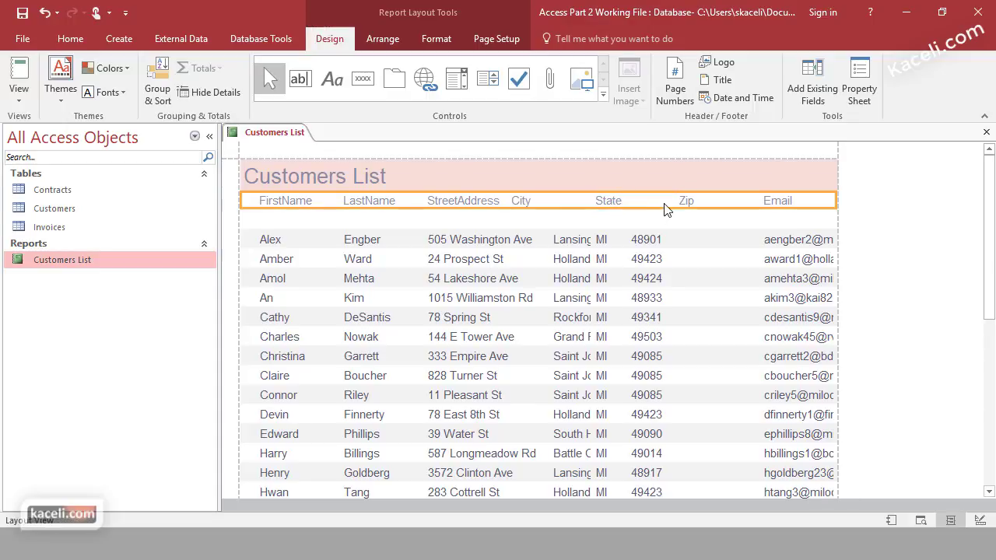
pyautogui.click(685, 200)
pyautogui.moveTo(676, 201); pyautogui.dragTo(630, 206)
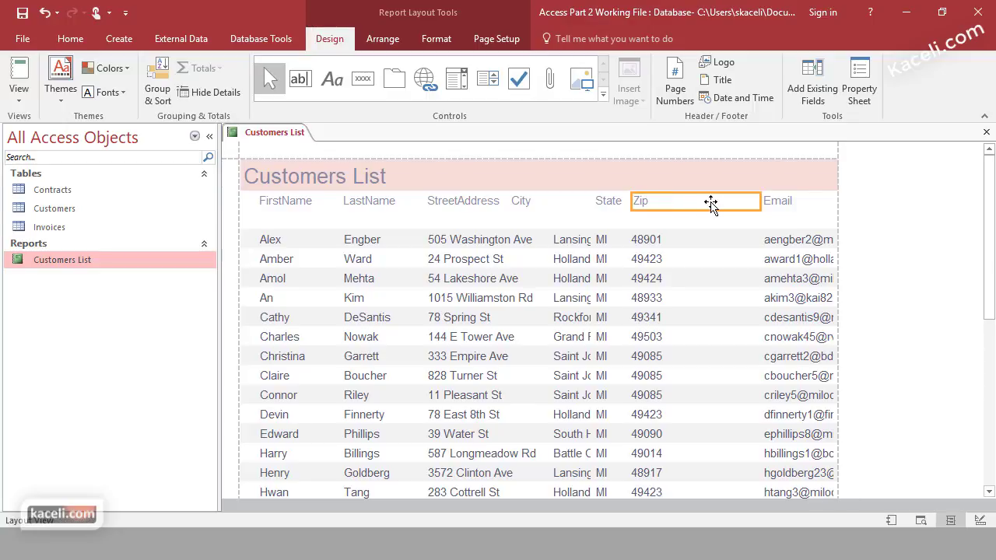
pyautogui.click(753, 203)
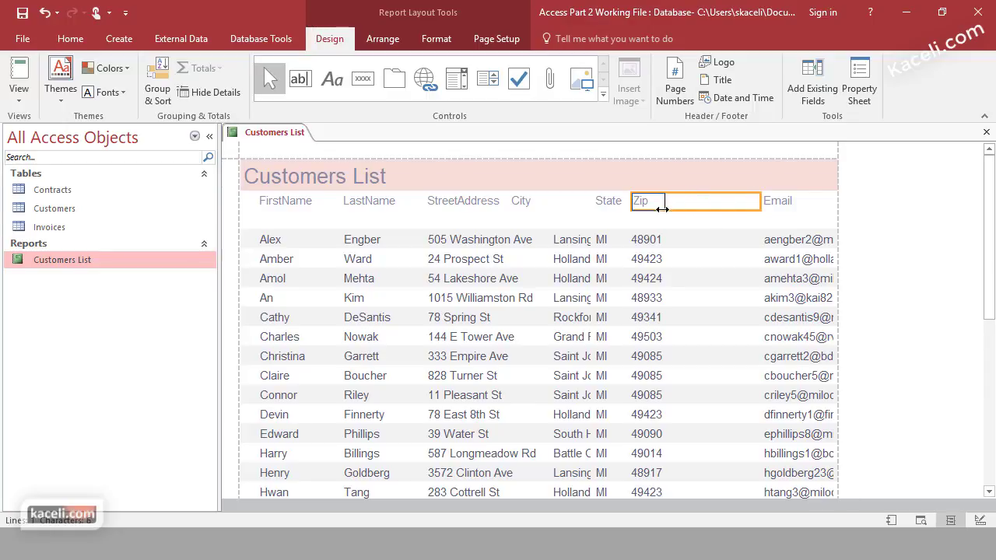
pyautogui.press('Escape')
# Step: Extend the Email data column and its heading leftward next to Zip so the complete e-mail addresses fit
pyautogui.click(723, 243)
pyautogui.click(767, 243)
pyautogui.moveTo(760, 225); pyautogui.dragTo(674, 225)
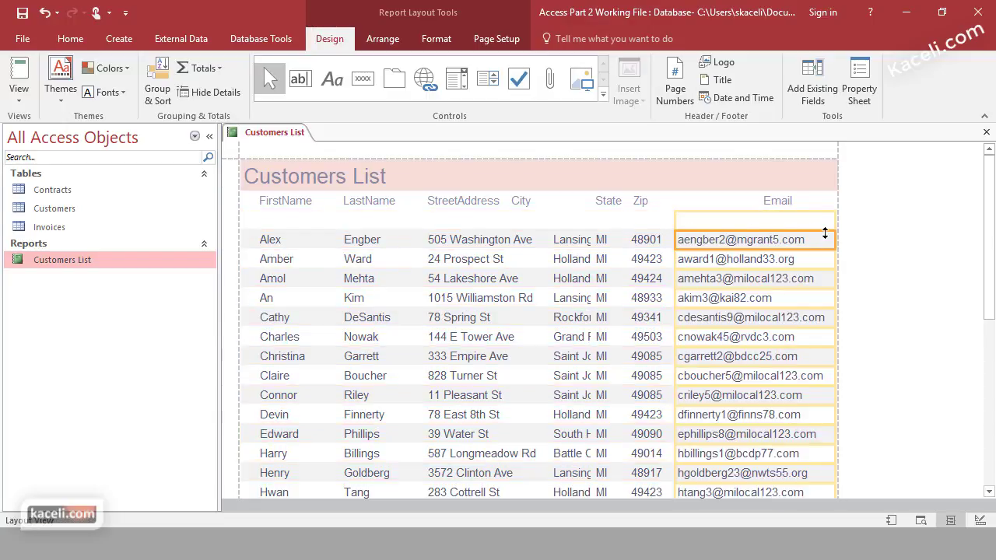
pyautogui.click(782, 200)
pyautogui.moveTo(756, 200); pyautogui.dragTo(673, 200)
# Step: Select all controls in the report and set their font size to 9
pyautogui.hotkey('ctrl', 'a')
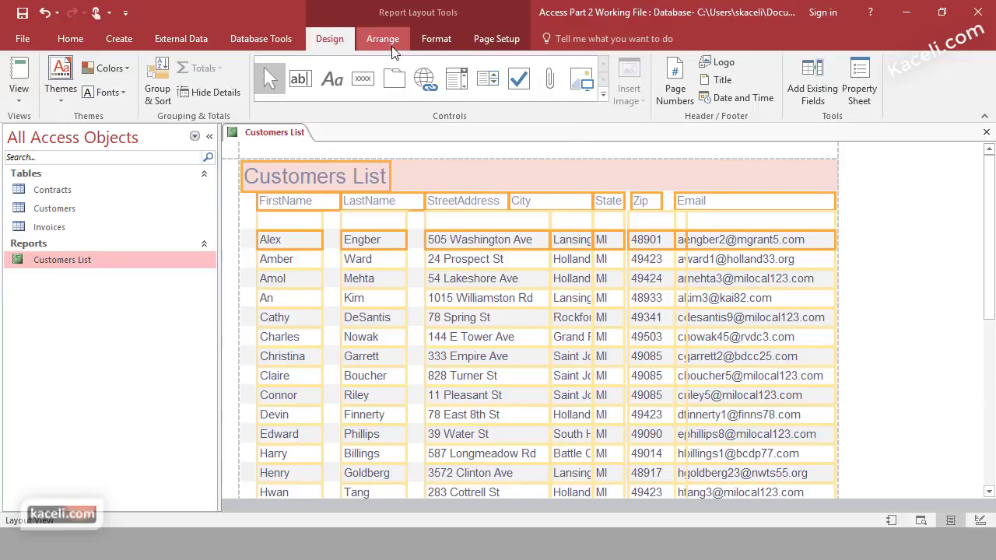
pyautogui.click(424, 38)
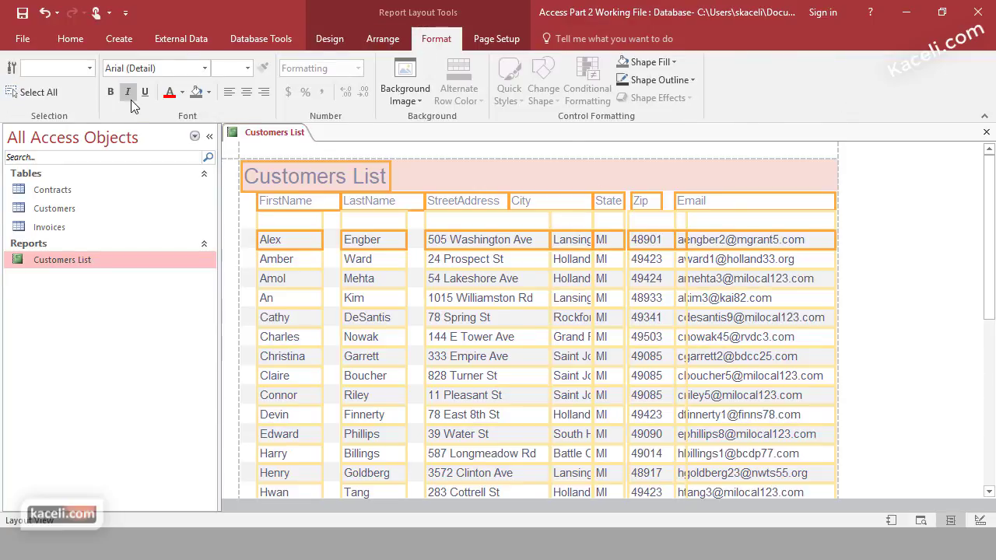
pyautogui.click(247, 68)
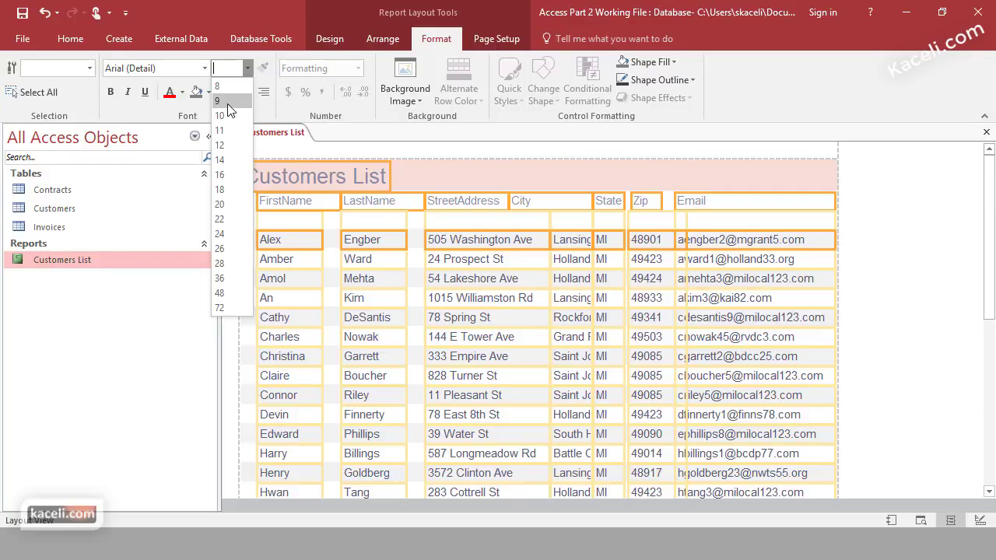
pyautogui.click(220, 101)
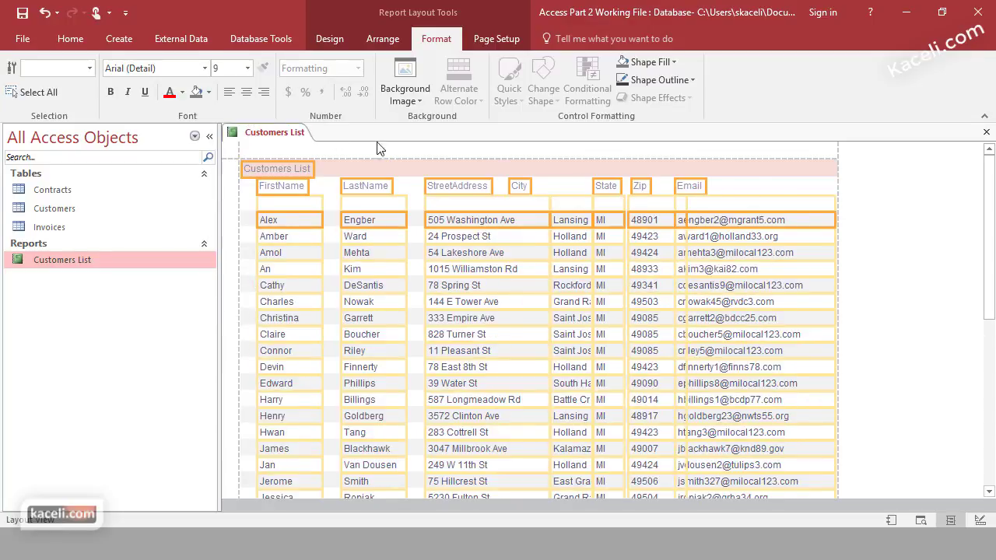
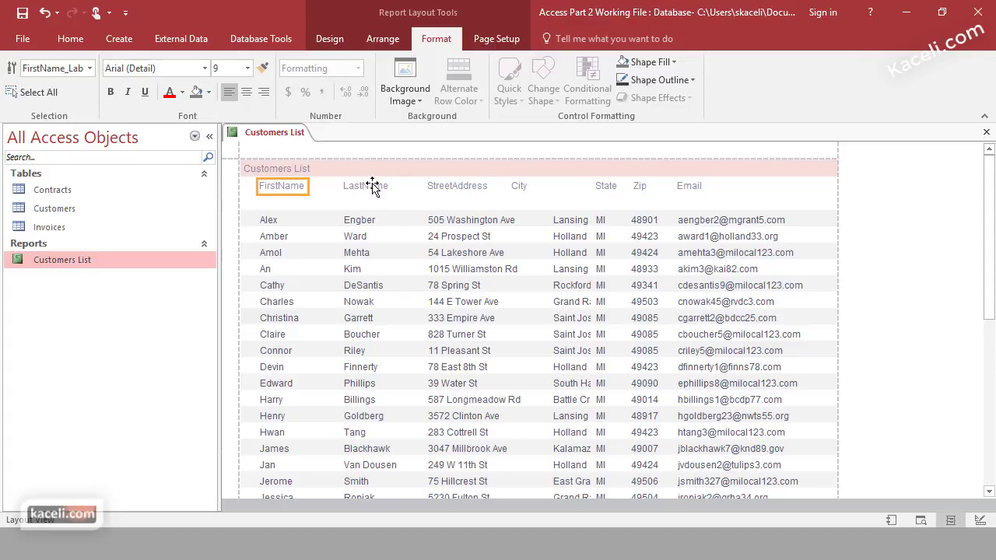
# Step: Make all the column headings from FirstName to Email bold
pyautogui.keyDown('ctrl'); pyautogui.click(367, 185); pyautogui.keyUp('ctrl')
pyautogui.keyDown('ctrl'); pyautogui.click(455, 185); pyautogui.keyUp('ctrl')
pyautogui.keyDown('ctrl'); pyautogui.click(517, 187); pyautogui.keyUp('ctrl')
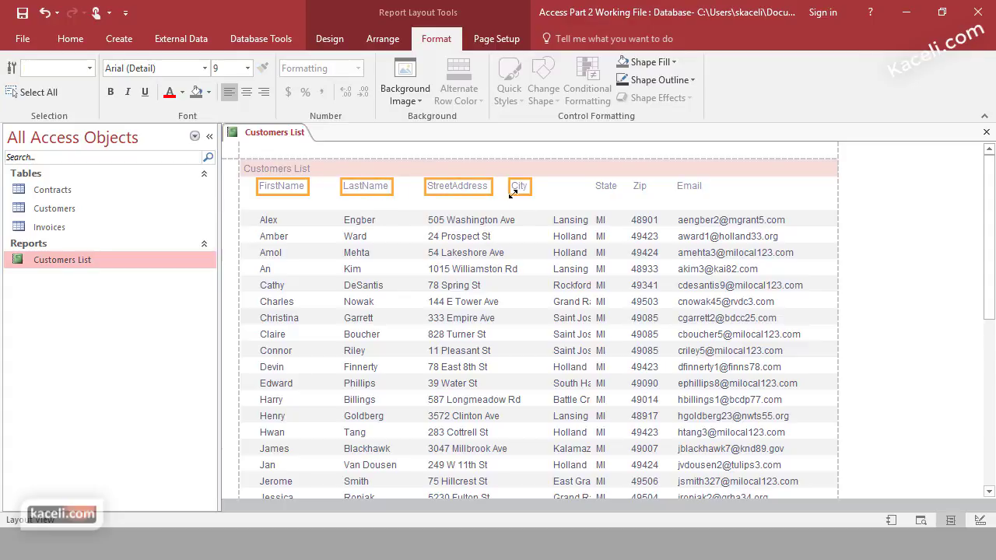
pyautogui.keyDown('ctrl'); pyautogui.click(605, 187); pyautogui.keyUp('ctrl')
pyautogui.keyDown('ctrl'); pyautogui.click(639, 189); pyautogui.keyUp('ctrl')
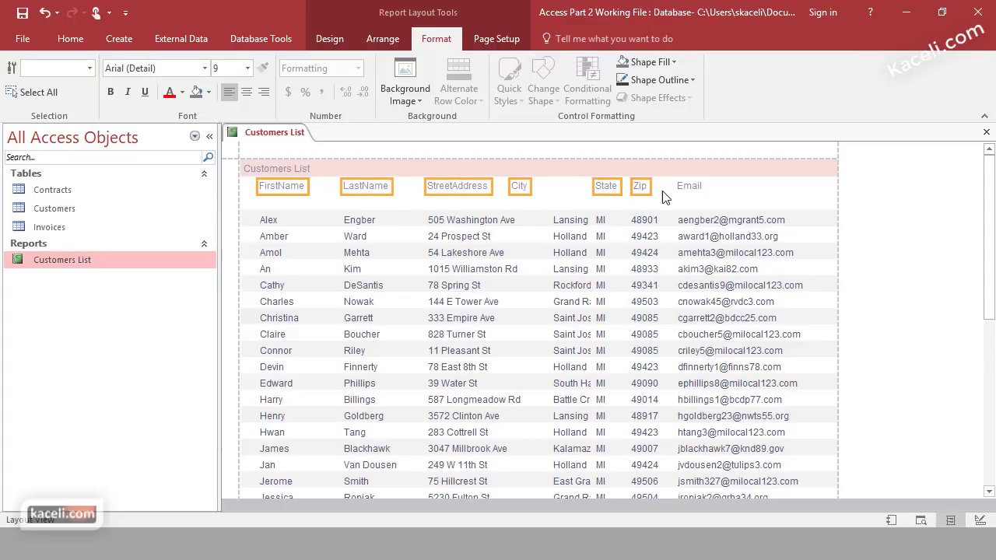
pyautogui.keyDown('ctrl'); pyautogui.click(682, 186); pyautogui.keyUp('ctrl')
pyautogui.click(112, 92)
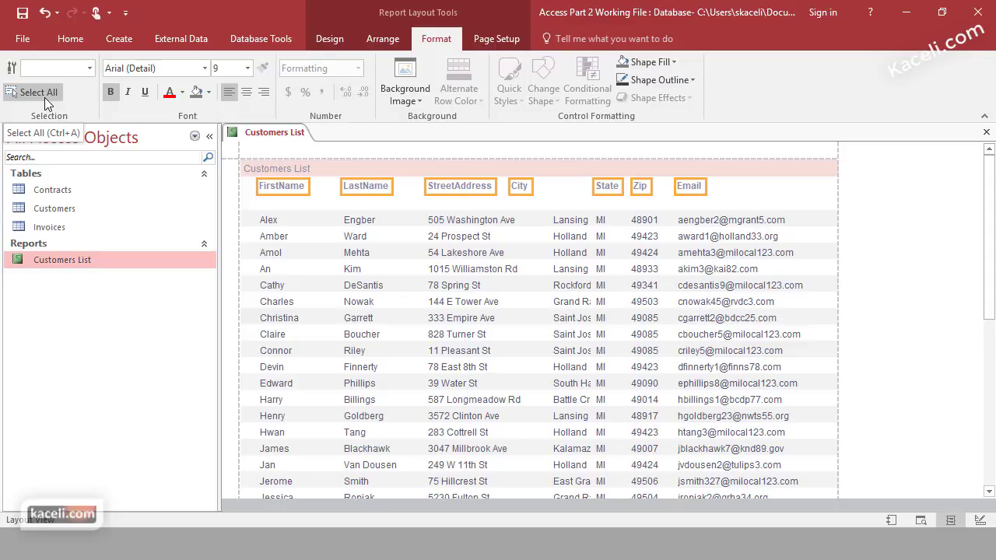
# Step: Make the report title bold and red and change its text to "Customers List for Kaceli.com"
pyautogui.click(308, 169)
pyautogui.doubleClick(304, 170)
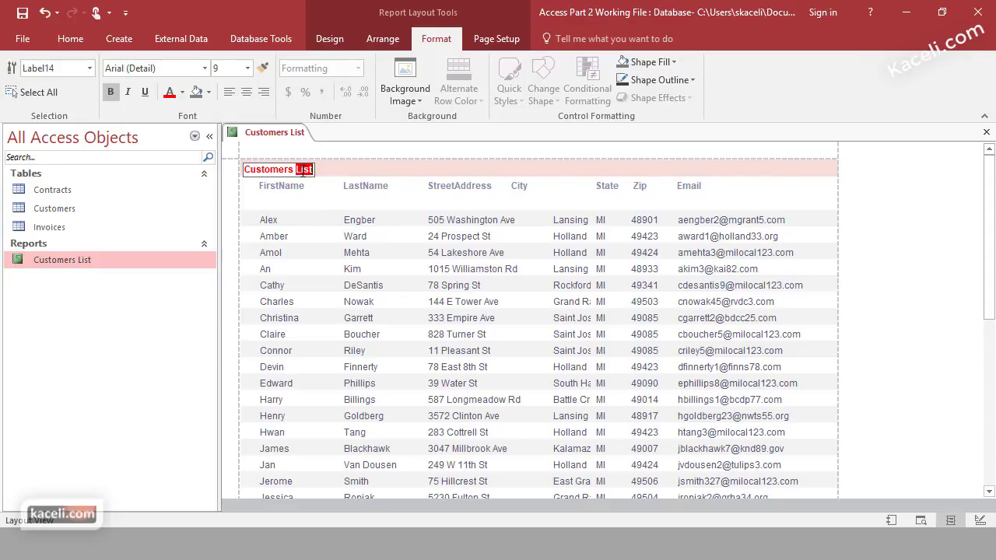
pyautogui.write('List')
pyautogui.write('for Kaceli.com')
pyautogui.click(474, 236)
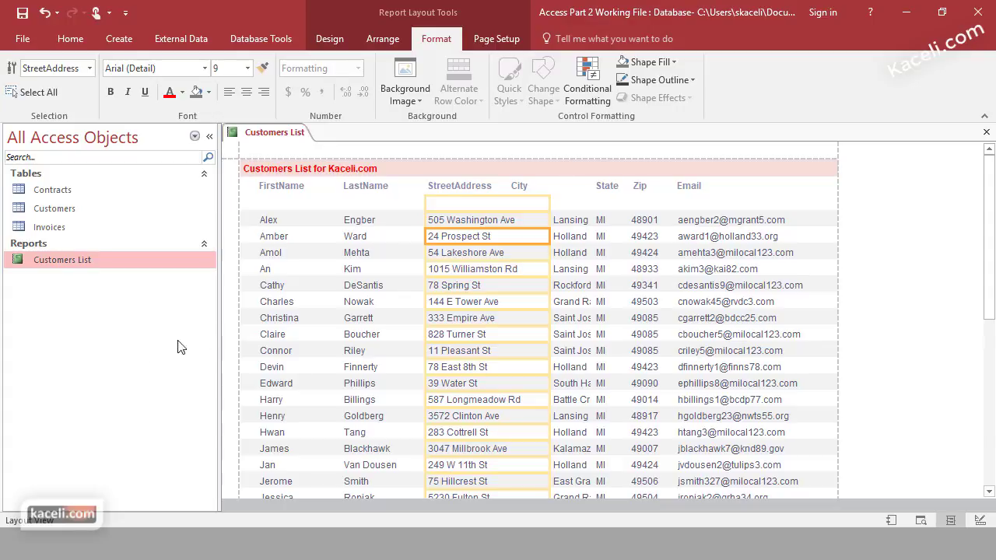
pyautogui.click(296, 284)
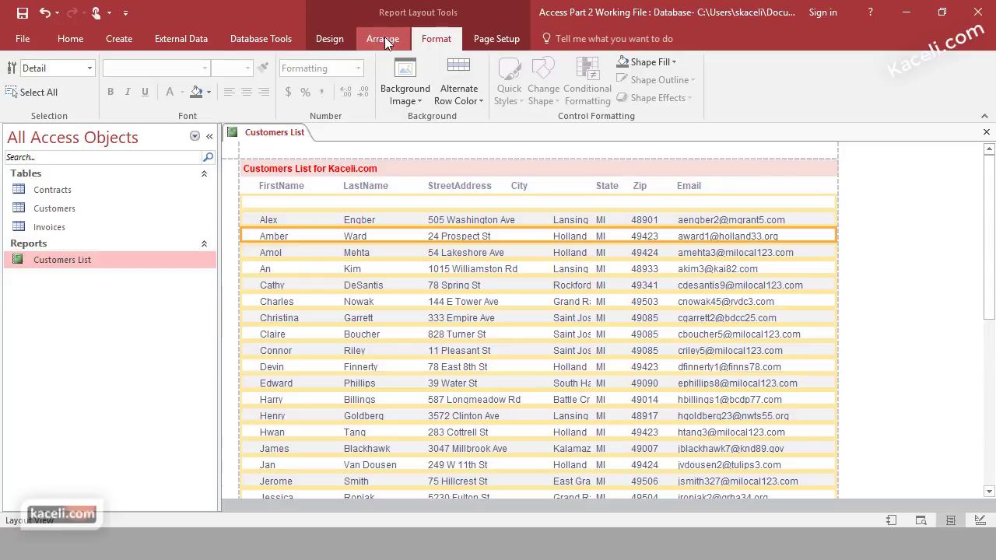
pyautogui.click(340, 41)
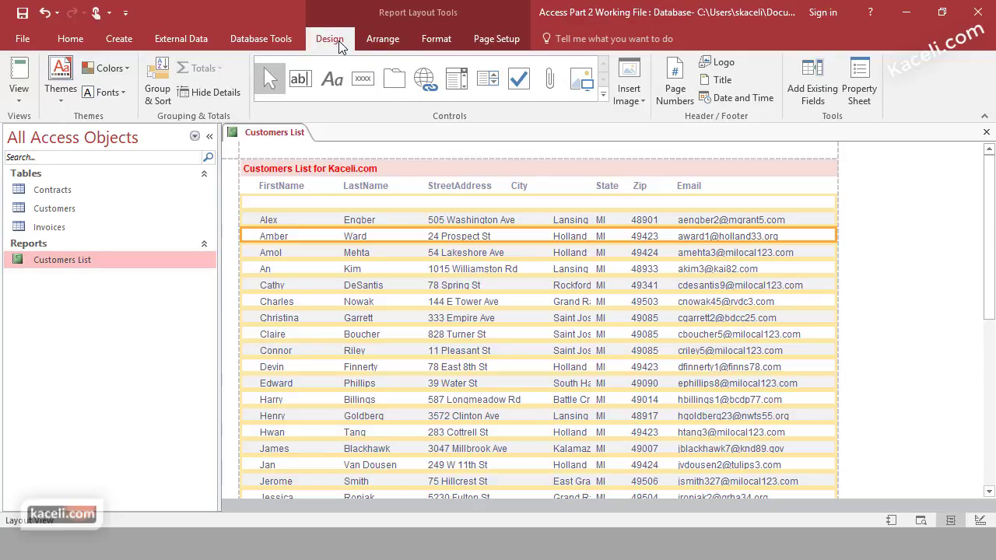
pyautogui.click(384, 43)
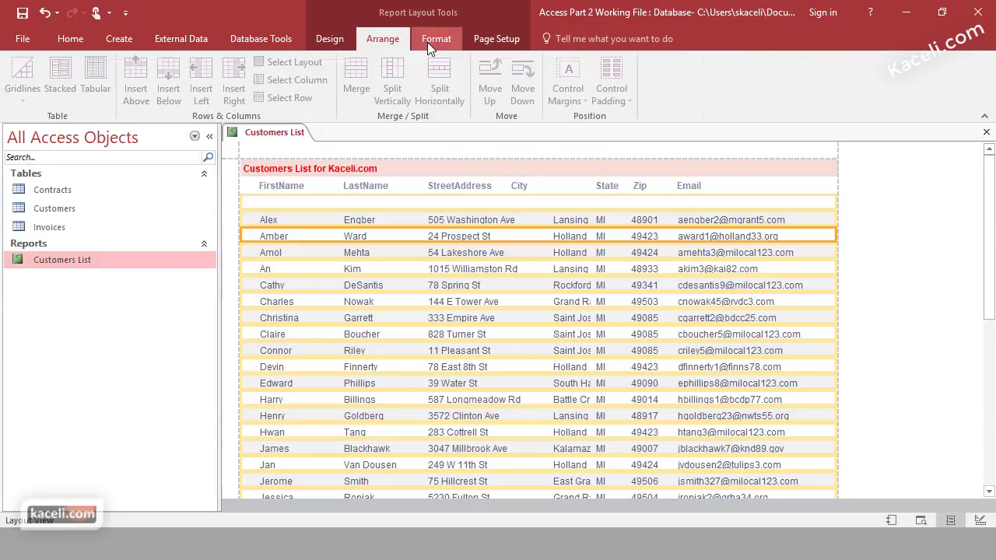
pyautogui.click(427, 42)
pyautogui.click(490, 40)
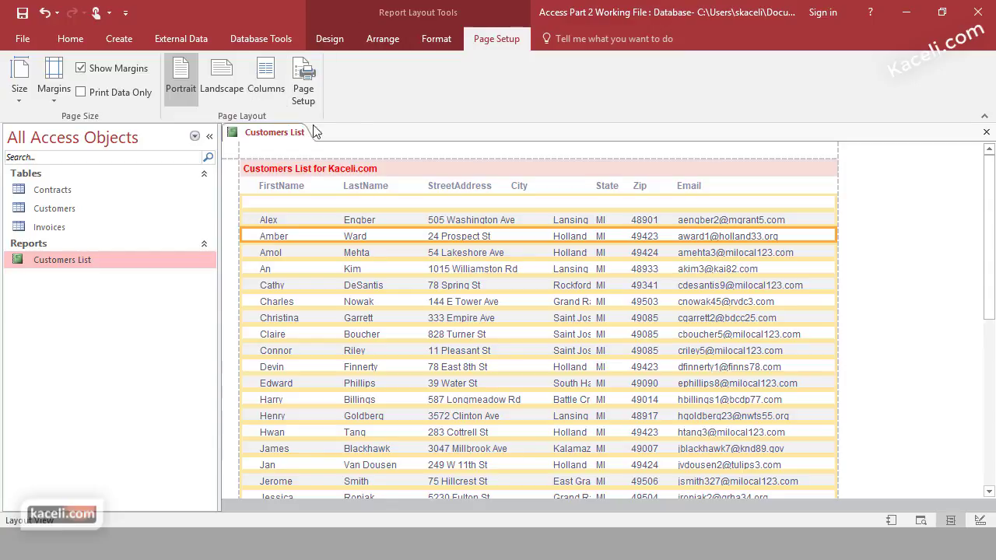
pyautogui.click(434, 41)
pyautogui.click(381, 41)
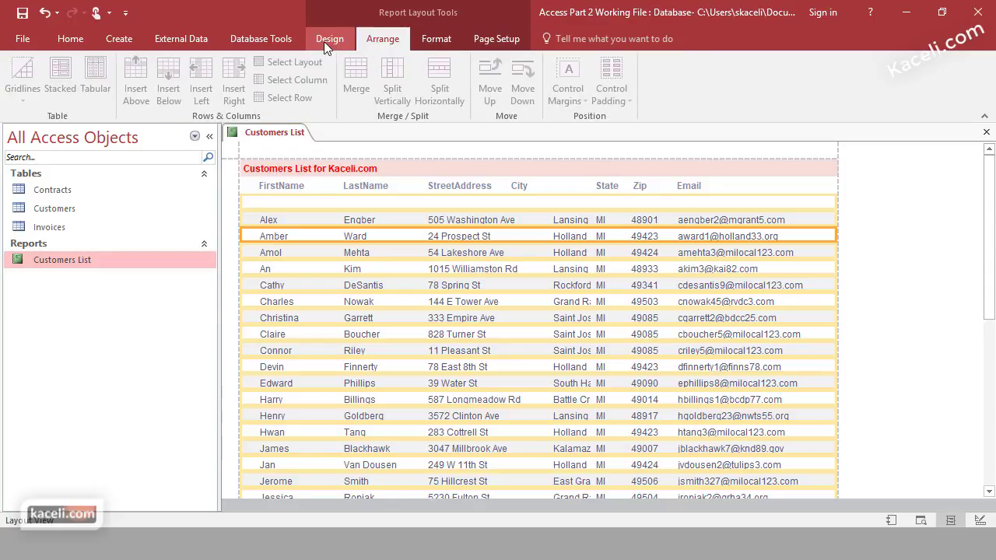
# Step: Apply the blue Office theme to the report in place of the current theme
pyautogui.click(323, 42)
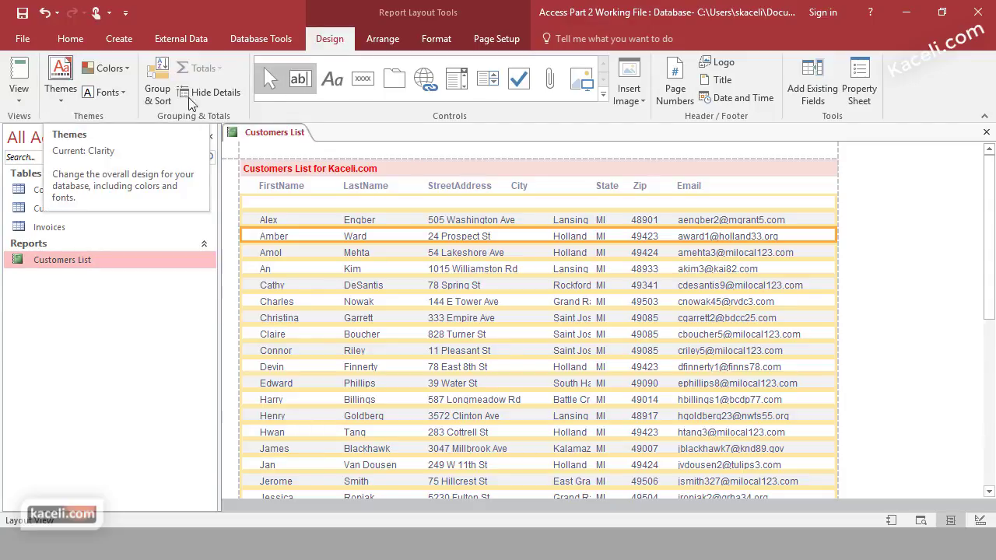
pyautogui.click(62, 93)
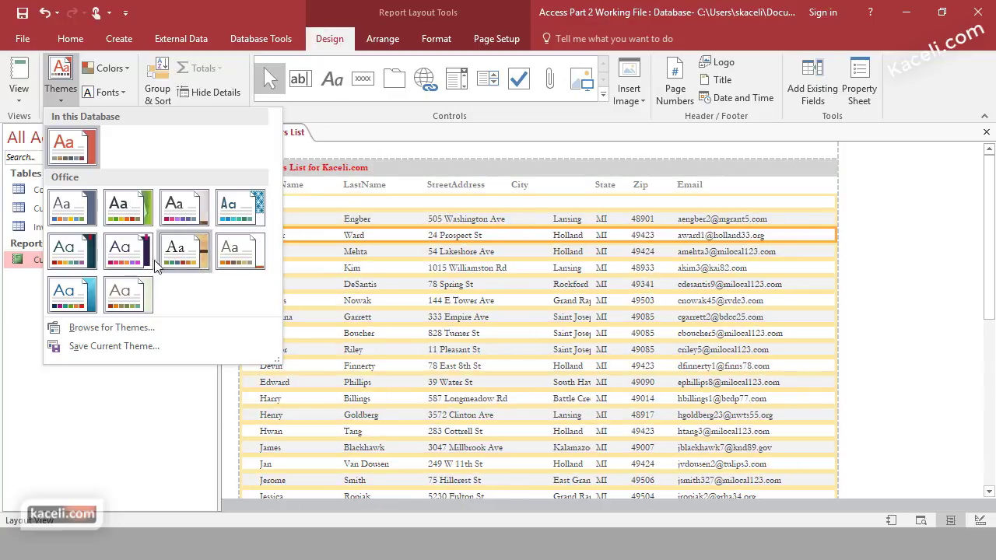
pyautogui.click(75, 288)
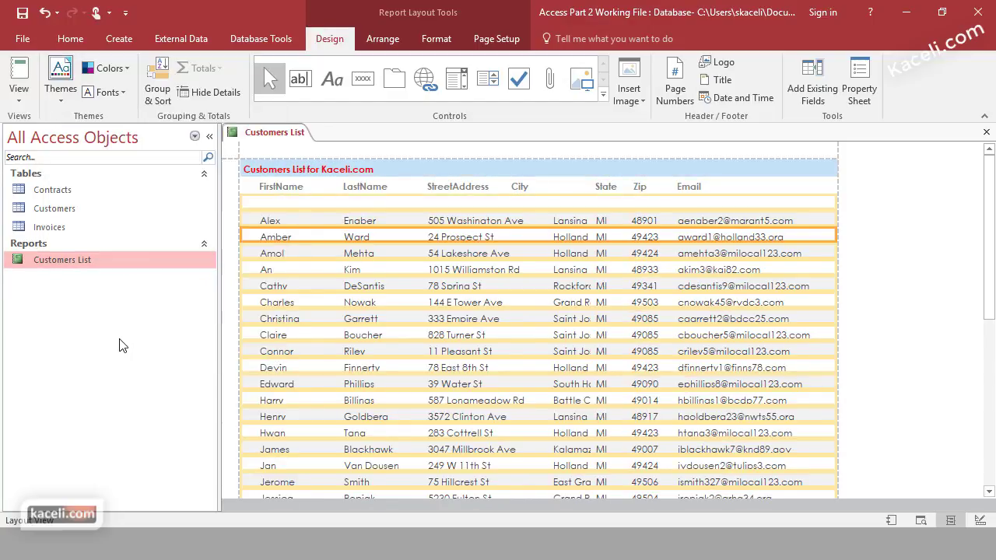
# Step: View the Customers List report in Report View, then open it in Design View
pyautogui.click(25, 99)
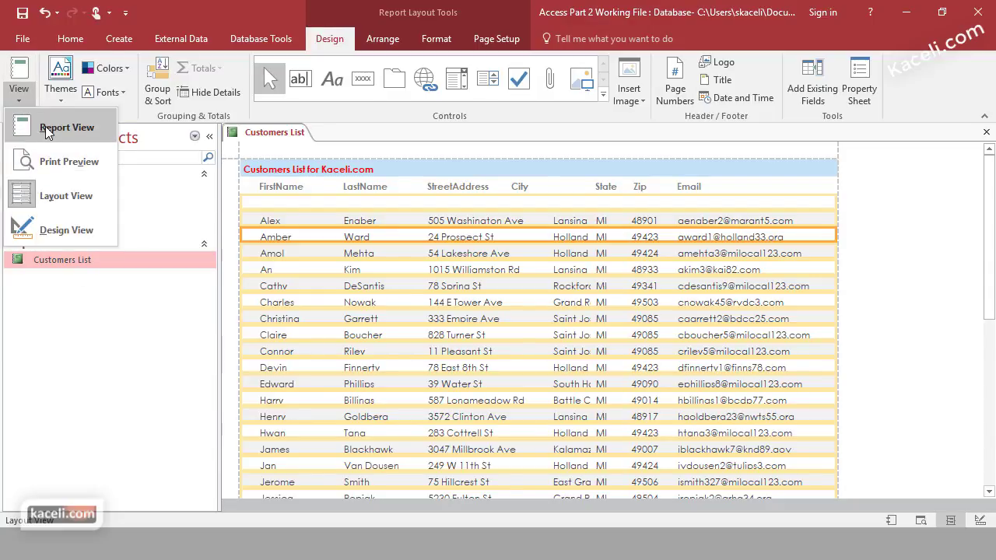
pyautogui.click(46, 126)
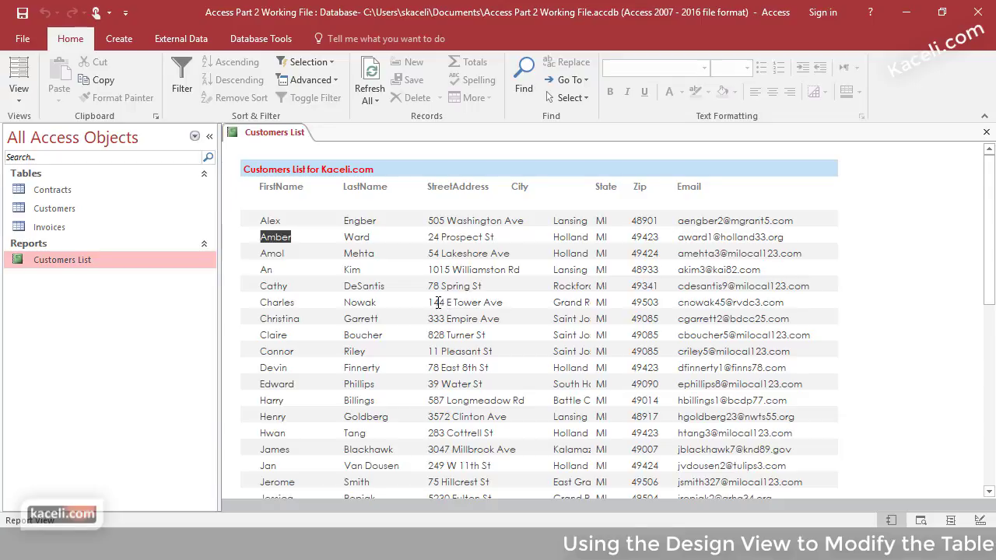
pyautogui.click(21, 95)
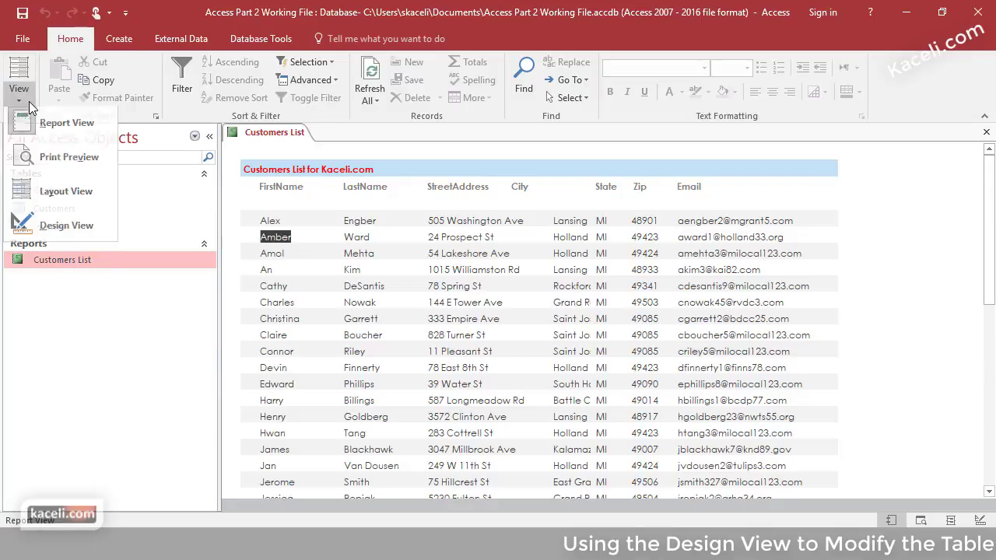
pyautogui.click(73, 232)
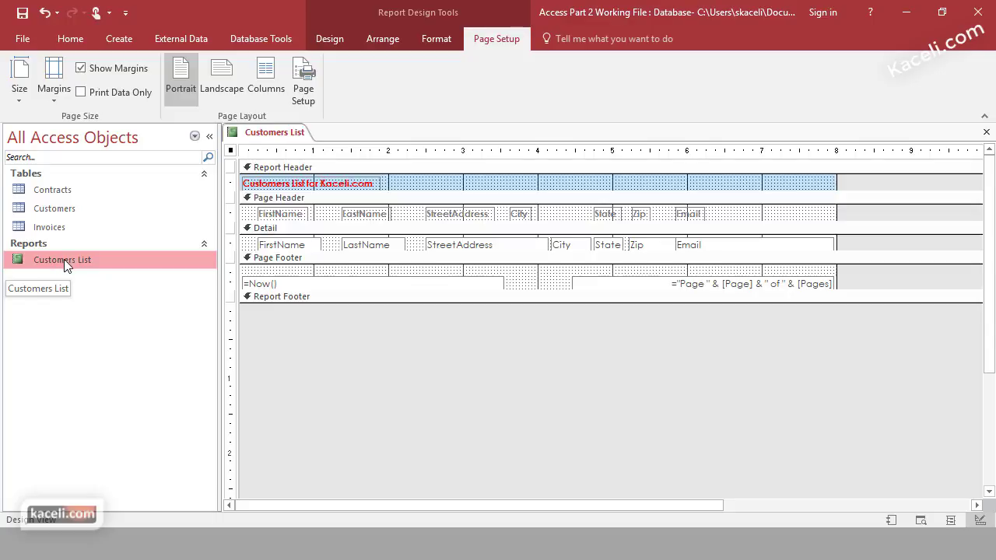
pyautogui.click(342, 40)
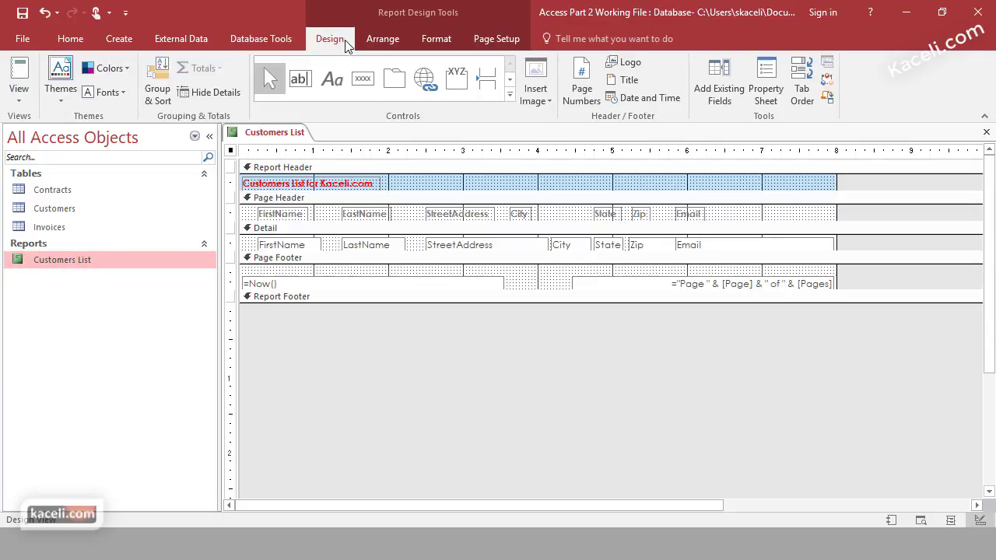
pyautogui.click(382, 37)
pyautogui.click(426, 41)
pyautogui.click(490, 41)
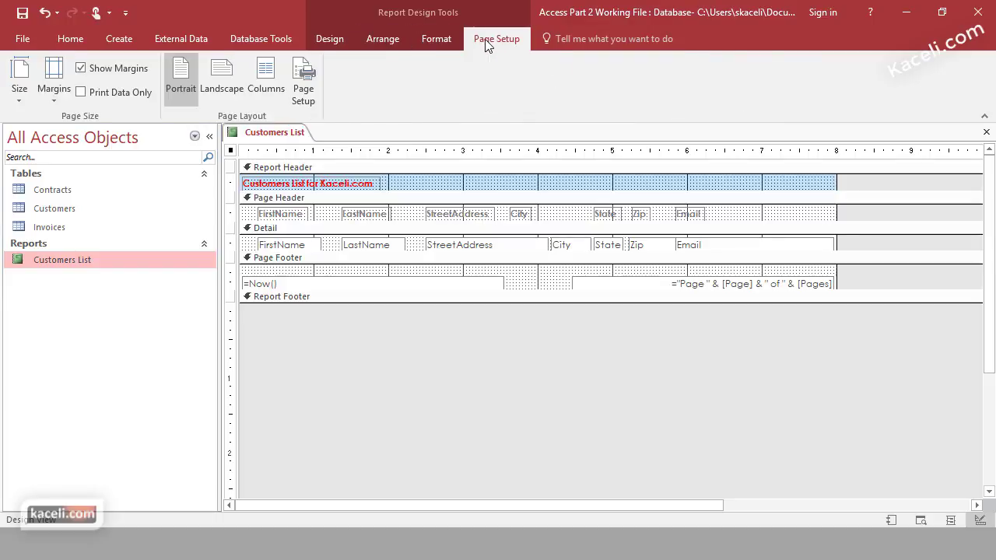
pyautogui.click(334, 43)
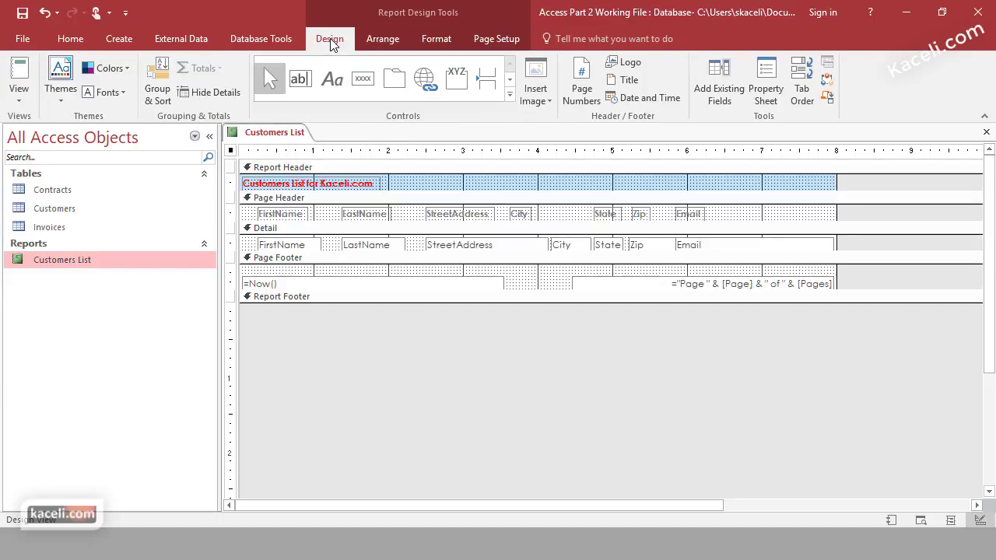
# Step: Shift the FirstName and LastName heading labels left in the Page Header, extend LastName to StreetAddress, and widen the Email label to nearly 8 inches
pyautogui.click(282, 217)
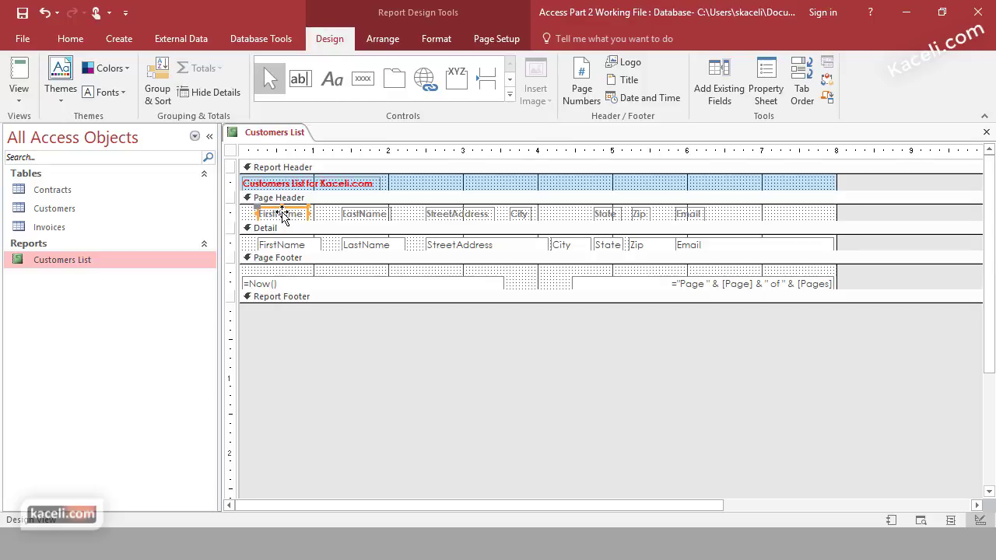
pyautogui.click(260, 217)
pyautogui.moveTo(250, 216); pyautogui.dragTo(241, 215)
pyautogui.moveTo(309, 217)
pyautogui.mouseDown()
pyautogui.moveTo(337, 215)
pyautogui.moveTo(328, 215)
pyautogui.mouseUp()
pyautogui.click(355, 218)
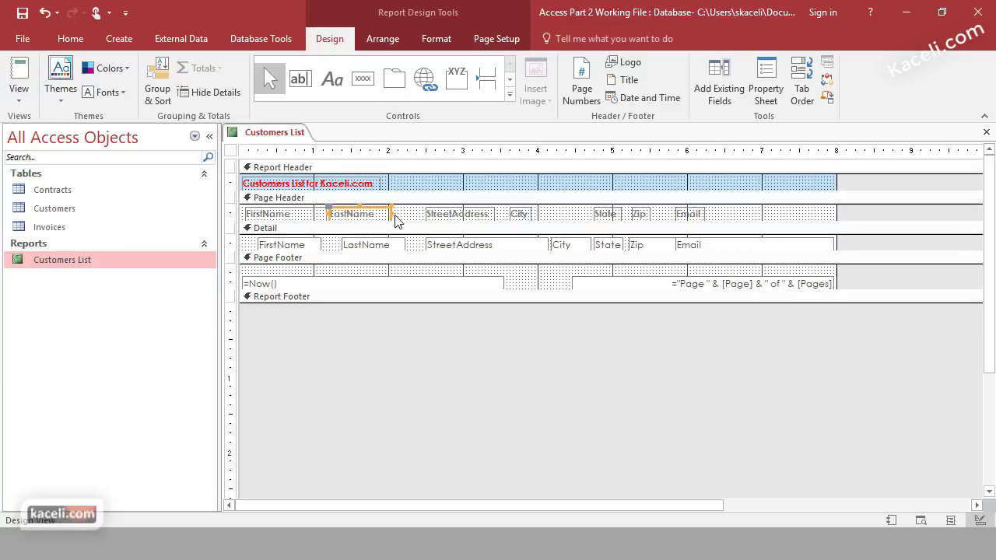
pyautogui.moveTo(390, 214); pyautogui.dragTo(426, 214)
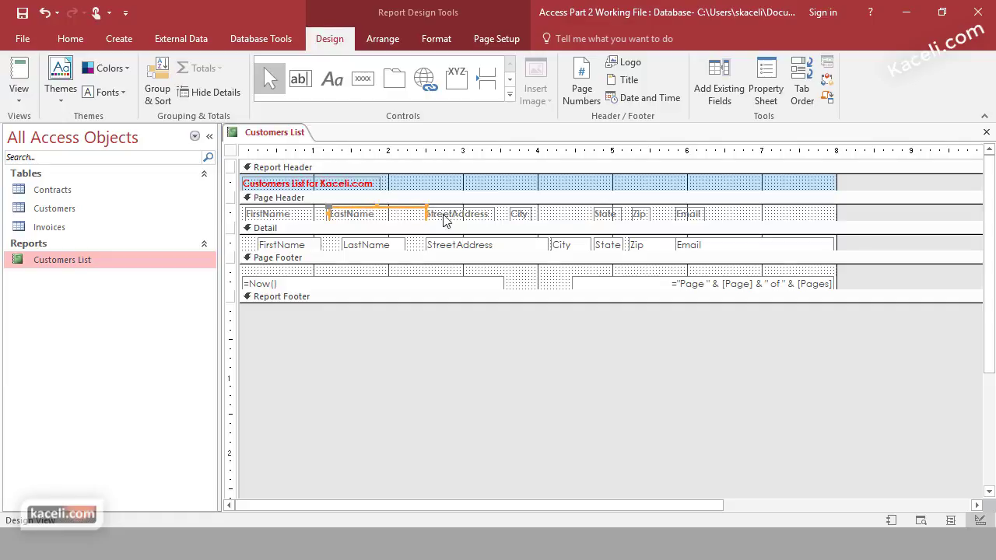
pyautogui.click(704, 216)
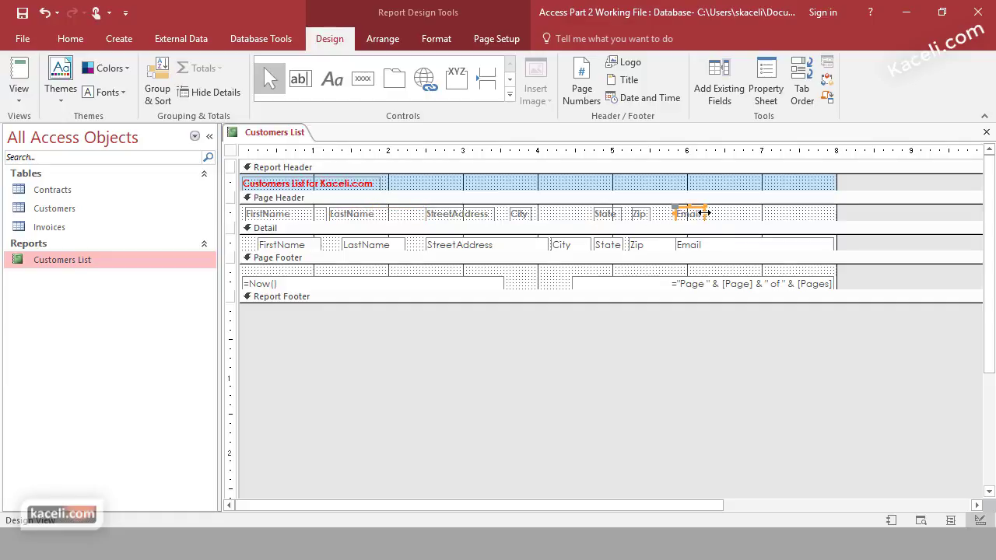
pyautogui.moveTo(705, 215); pyautogui.dragTo(830, 225)
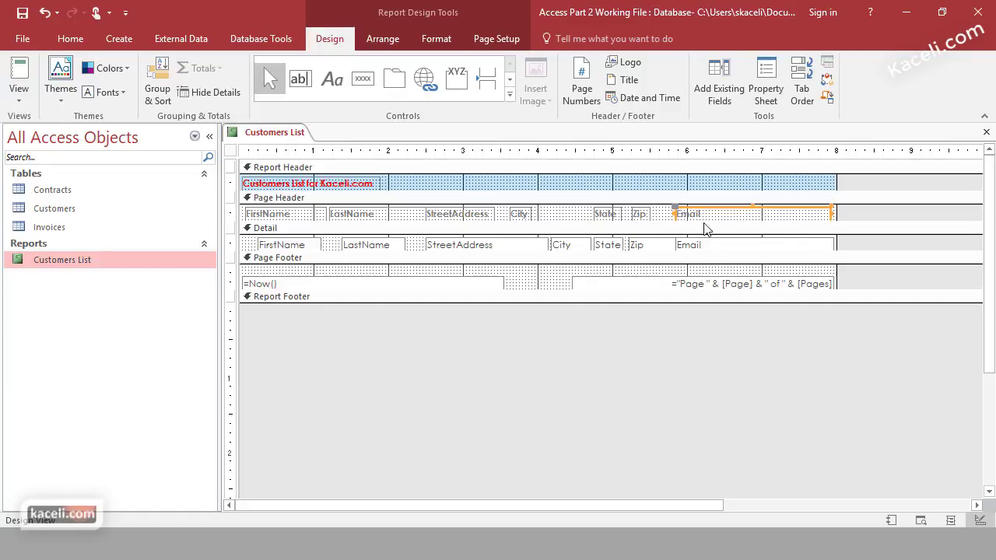
# Step: Align the FirstName and LastName boxes in the Detail section with their headings, and move the City heading label above its field
pyautogui.click(274, 244)
pyautogui.moveTo(257, 245); pyautogui.dragTo(247, 244)
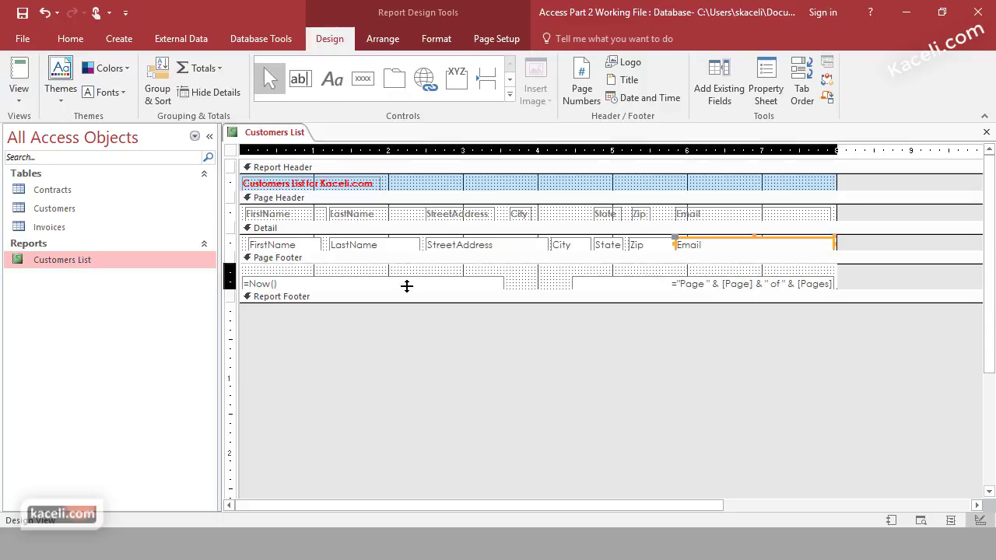
pyautogui.moveTo(406, 286); pyautogui.dragTo(406, 286)
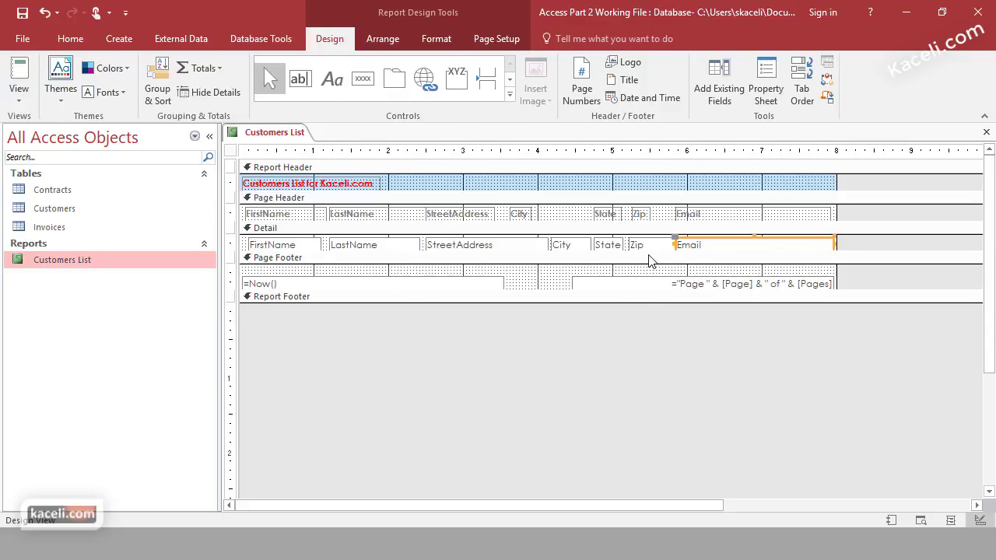
pyautogui.click(659, 220)
pyautogui.click(637, 214)
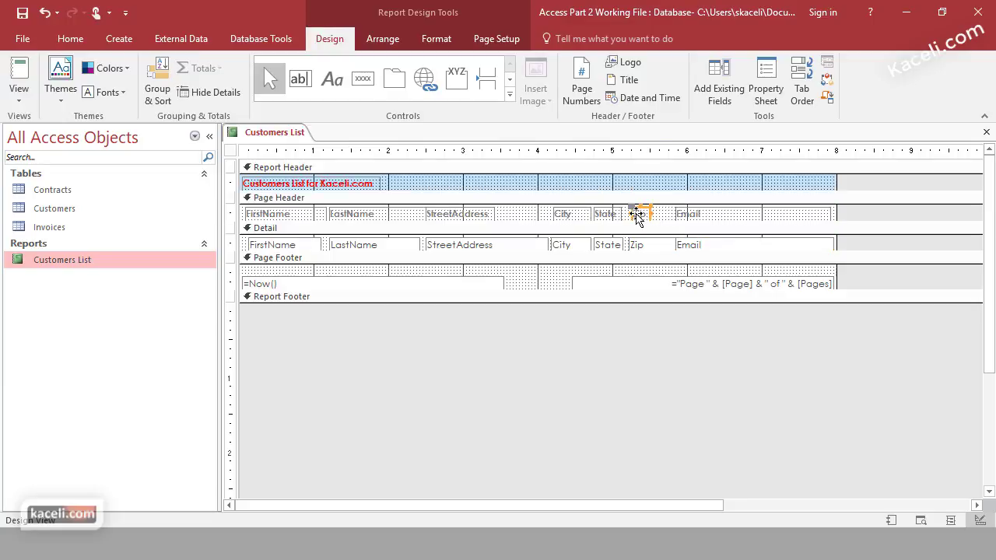
# Step: Delete the Email heading label from the Page Header and the Email field from the Detail section
pyautogui.click(690, 216)
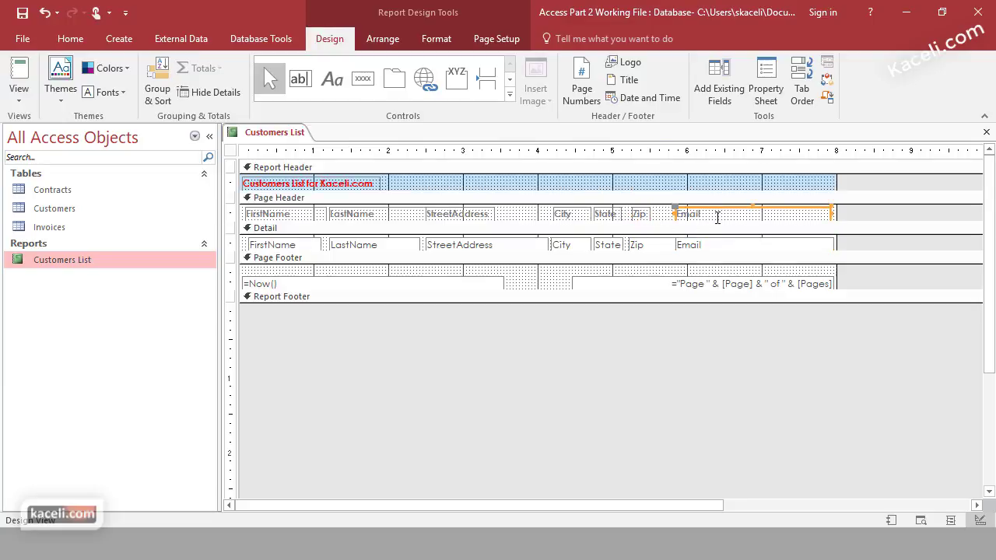
pyautogui.press('Delete')
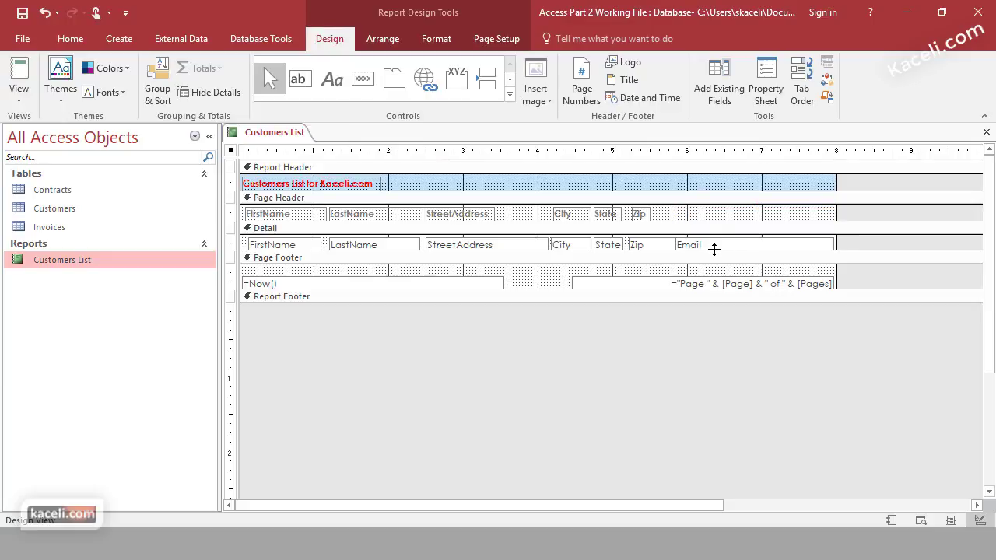
pyautogui.click(683, 244)
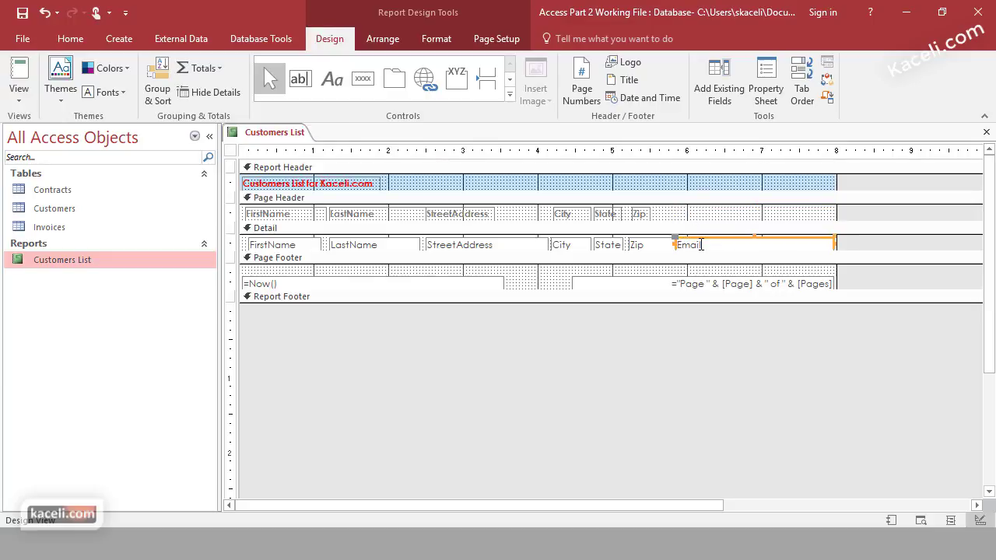
pyautogui.press('Delete')
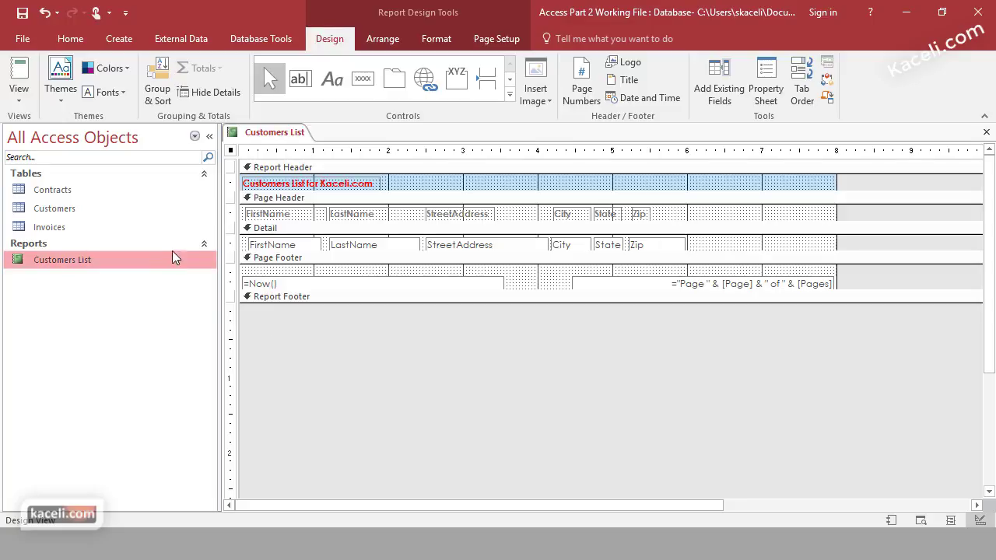
# Step: Close the Customers List report with its design changes saved, and reopen it in Report View
pyautogui.click(987, 134)
pyautogui.click(440, 314)
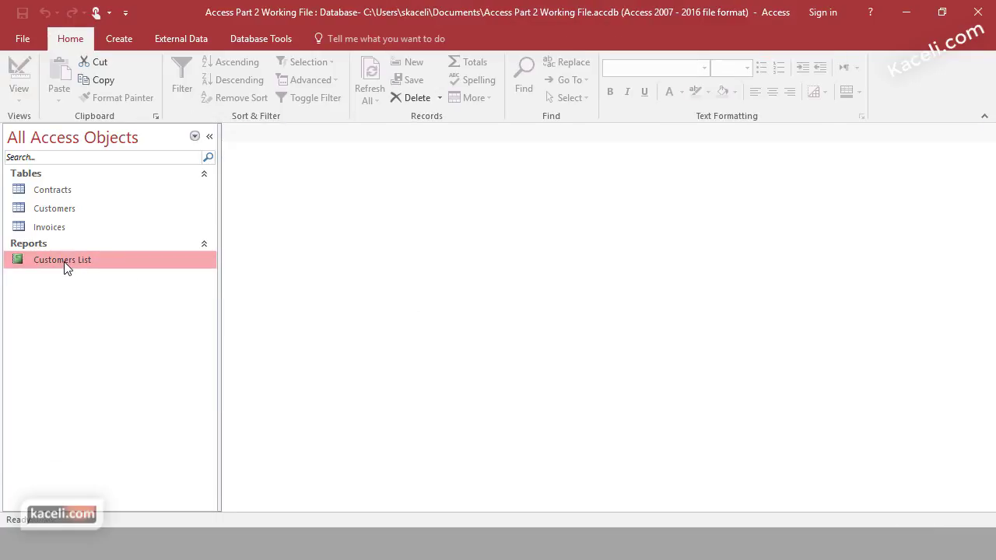
pyautogui.doubleClick(64, 263)
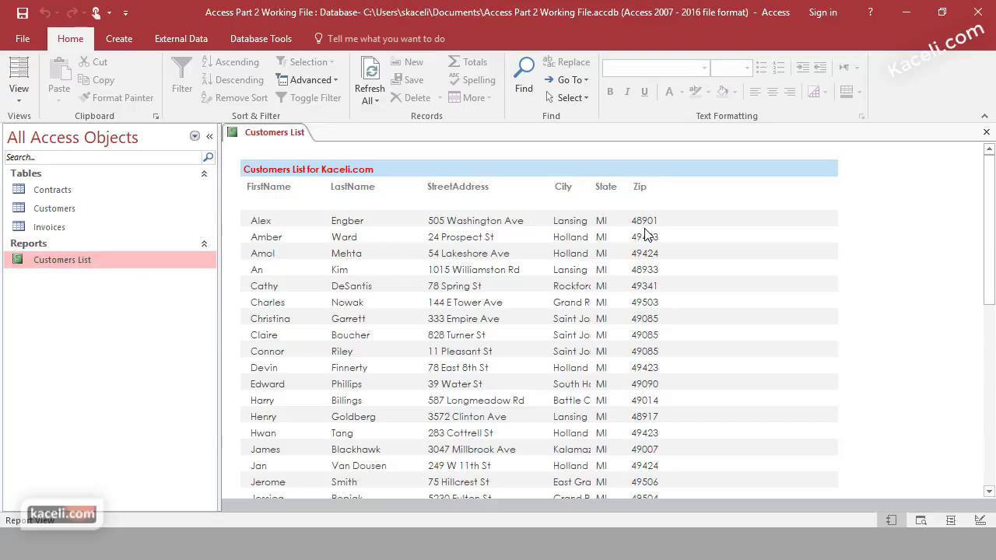
# Step: Examine the whole Customers List page in Print Preview, from heading to page footer, and close the preview
pyautogui.click(21, 93)
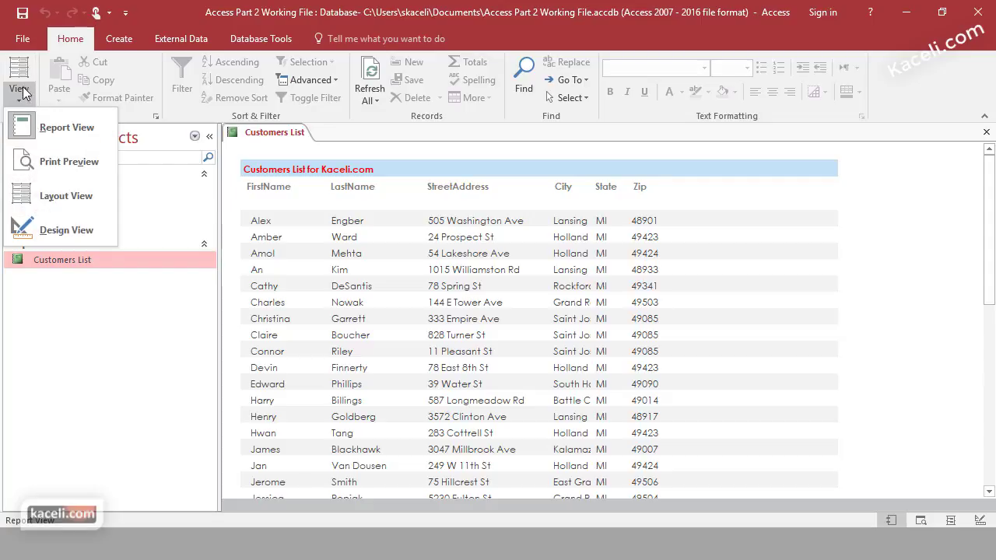
pyautogui.click(23, 98)
pyautogui.click(23, 98)
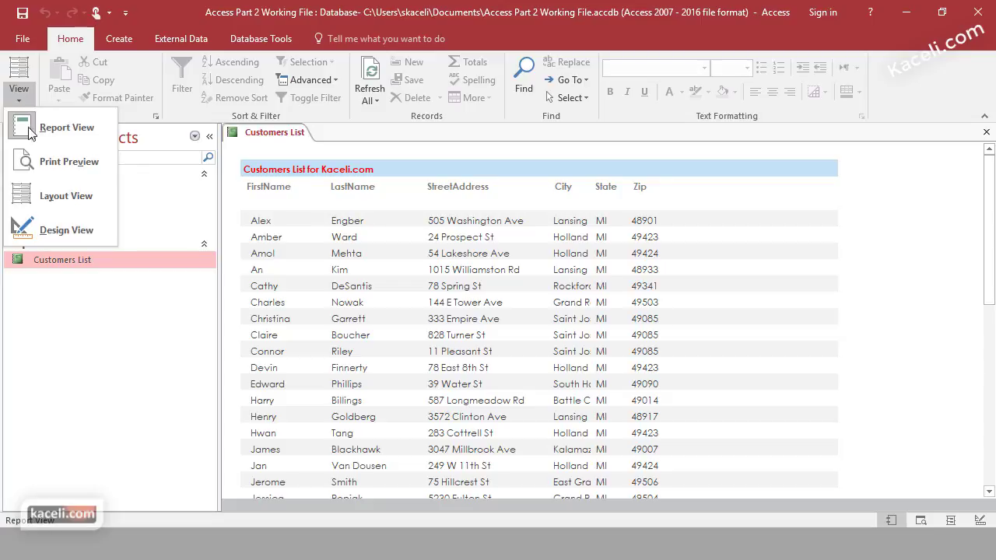
pyautogui.click(74, 167)
pyautogui.scroll(-6, 760, 274)
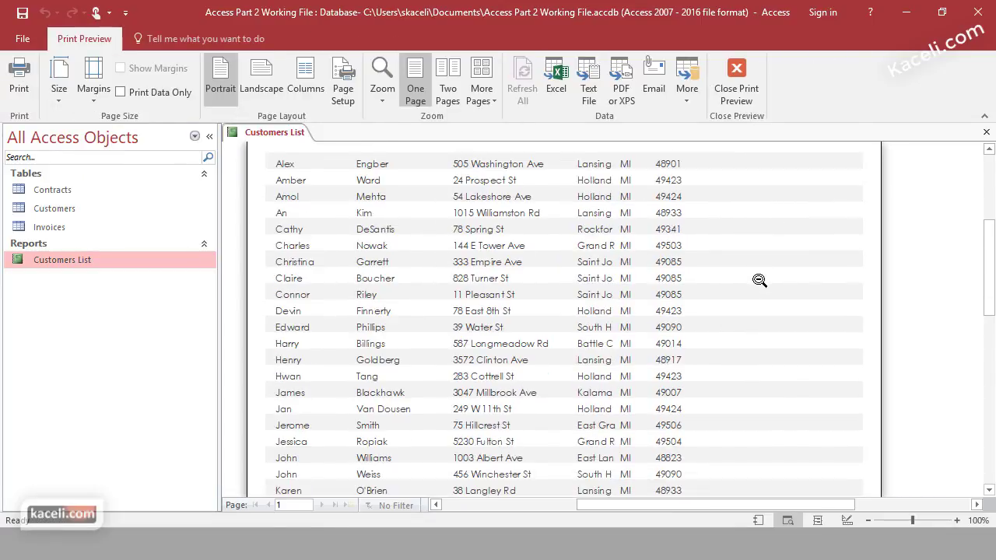
pyautogui.scroll(-6, 757, 284)
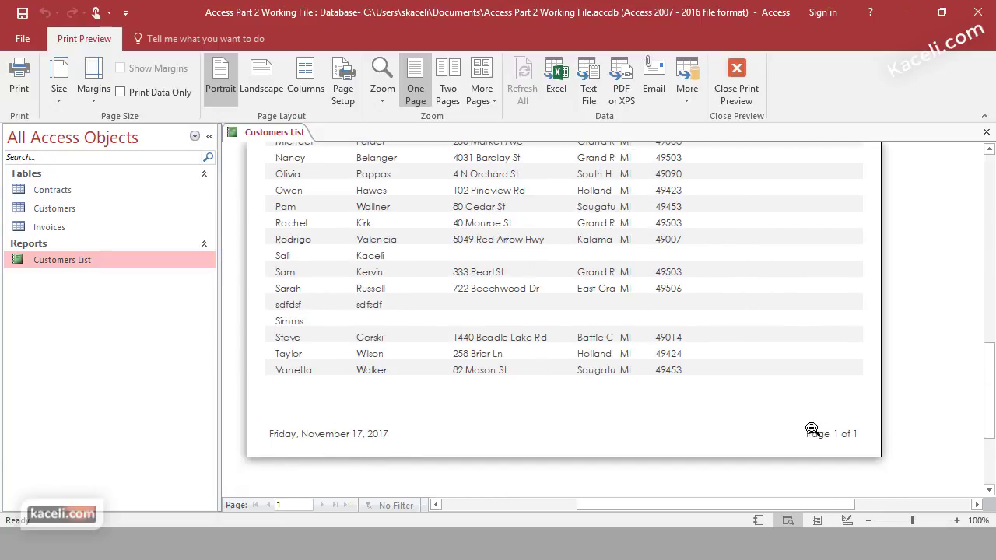
pyautogui.scroll(2, 798, 357)
pyautogui.scroll(12, 798, 356)
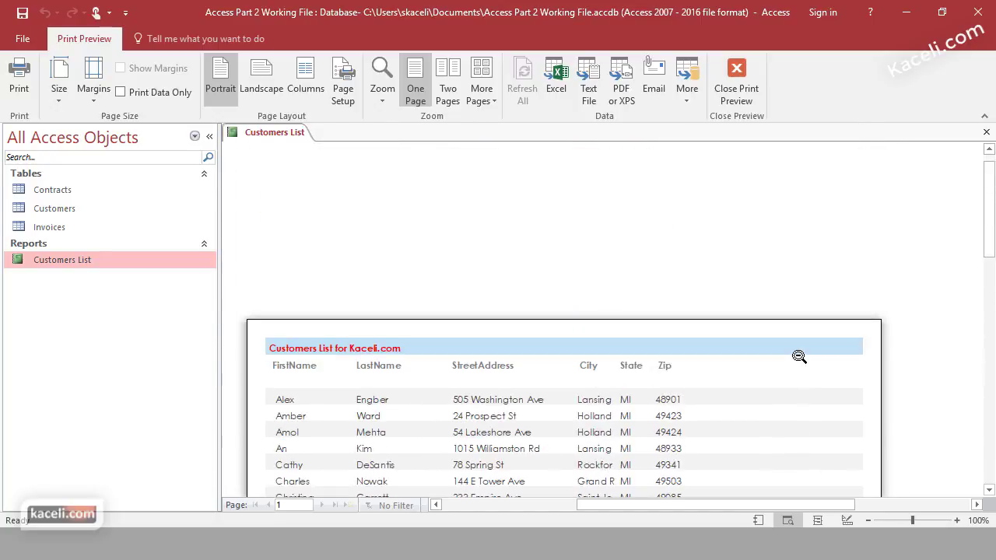
pyautogui.click(744, 71)
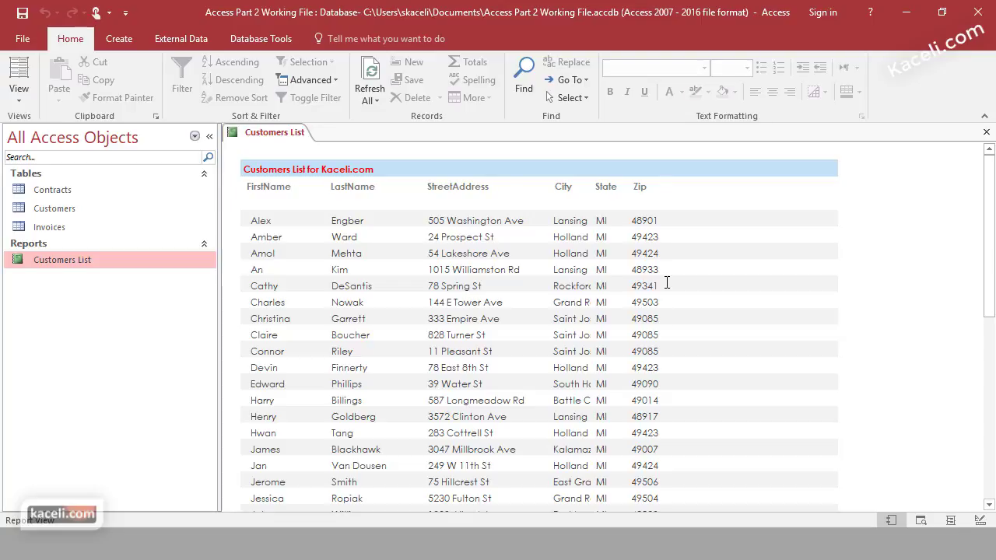
# Step: Switch the Customers List report to Design View and display the list of existing fields that can be added
pyautogui.rightClick(60, 259)
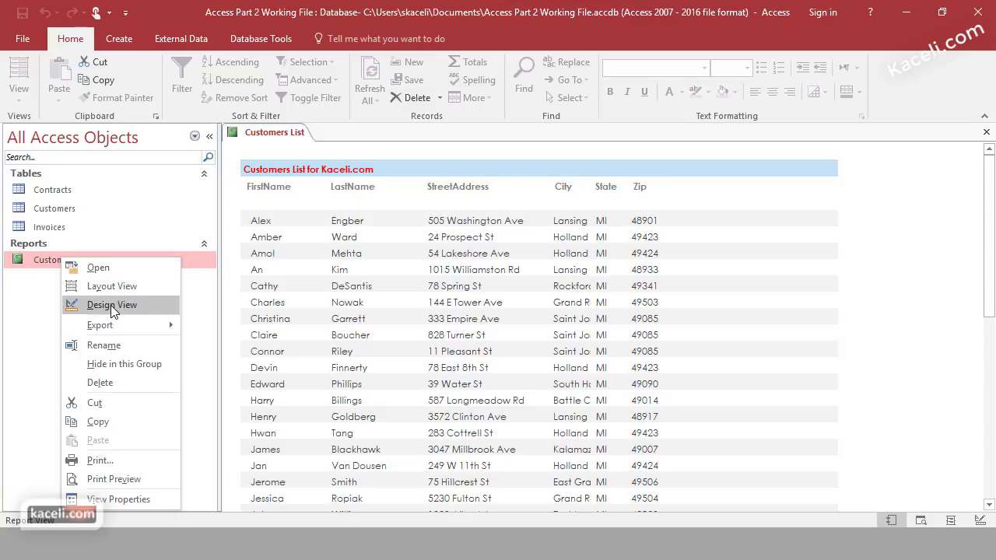
pyautogui.click(37, 261)
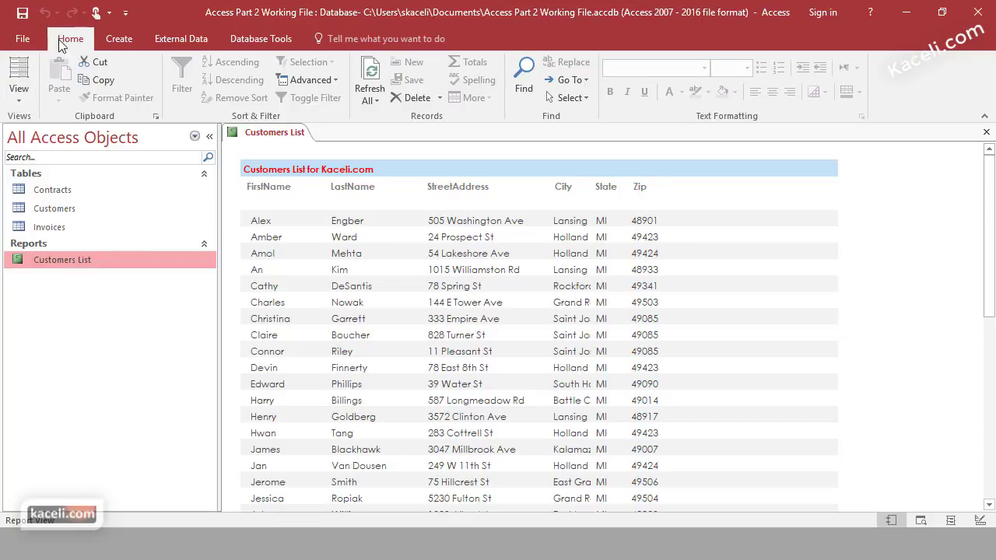
pyautogui.click(18, 93)
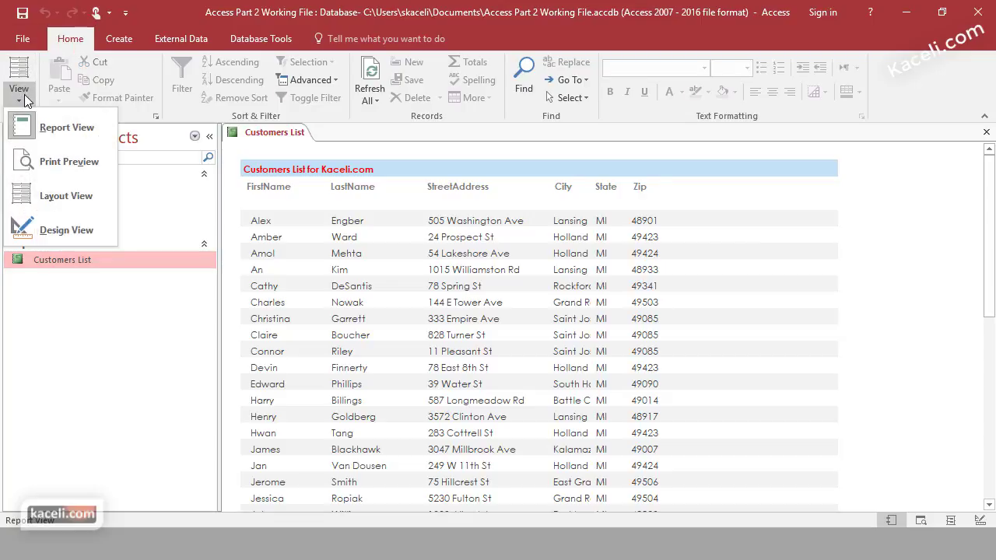
pyautogui.click(57, 230)
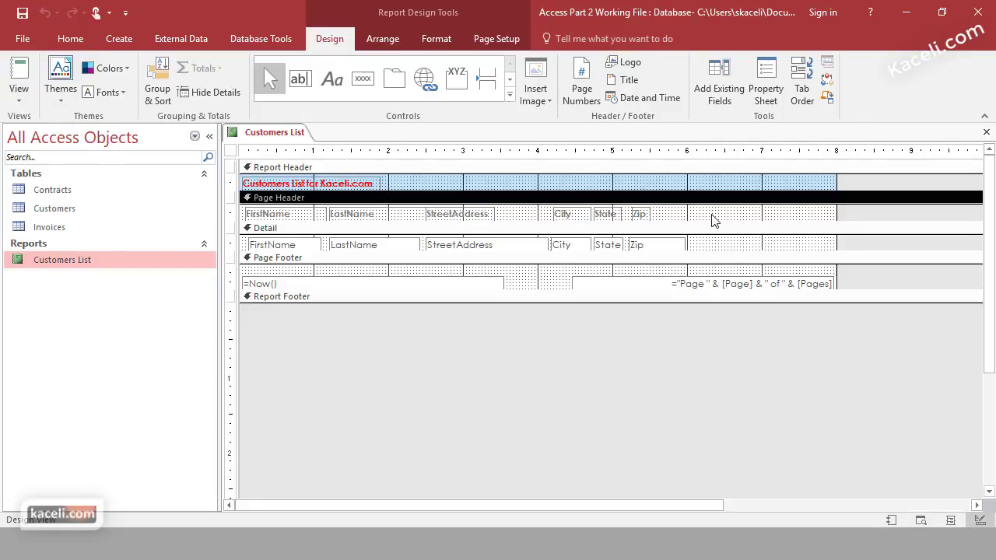
pyautogui.click(729, 107)
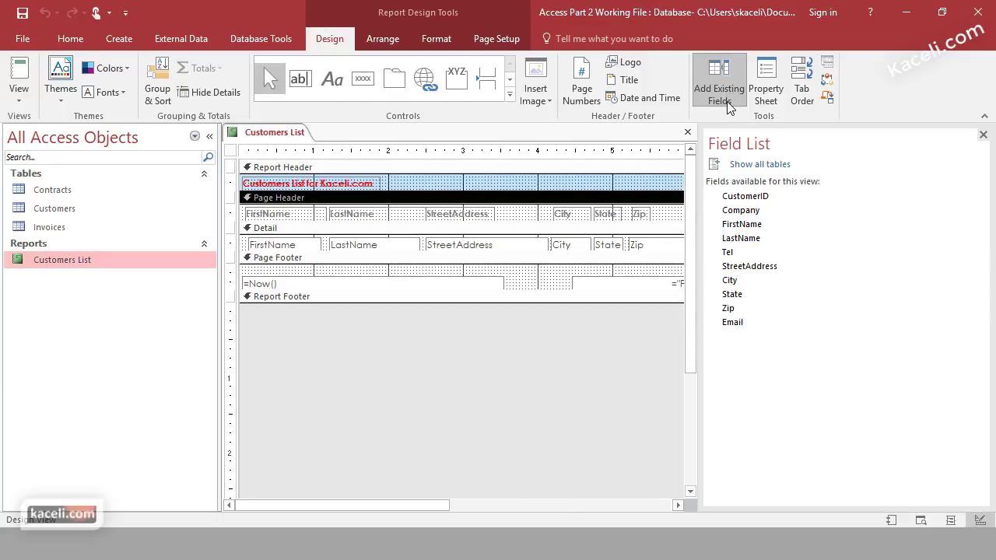
# Step: Add the Email field to the Detail section directly after Zip, ending just before the 8-inch mark
pyautogui.moveTo(423, 505); pyautogui.dragTo(582, 505)
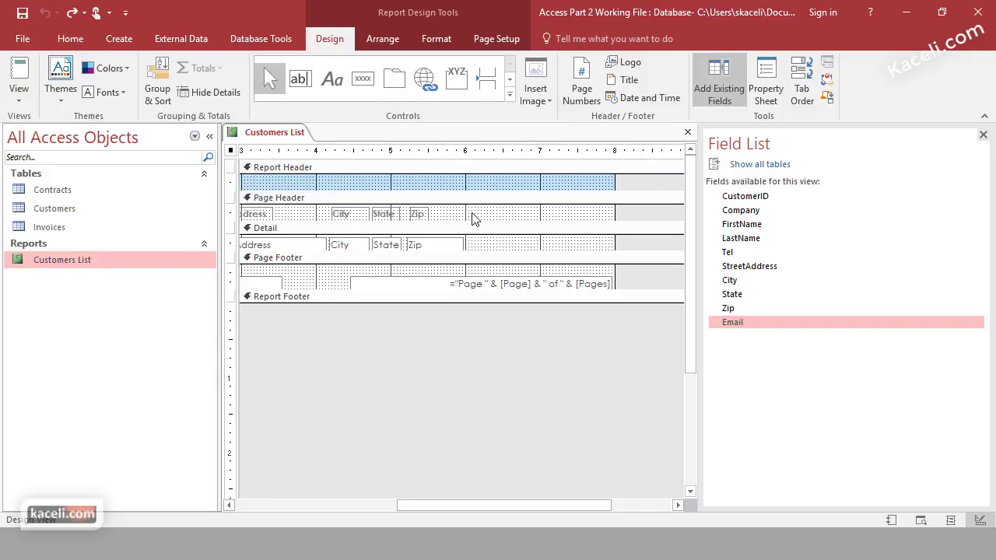
pyautogui.moveTo(595, 509); pyautogui.dragTo(646, 513)
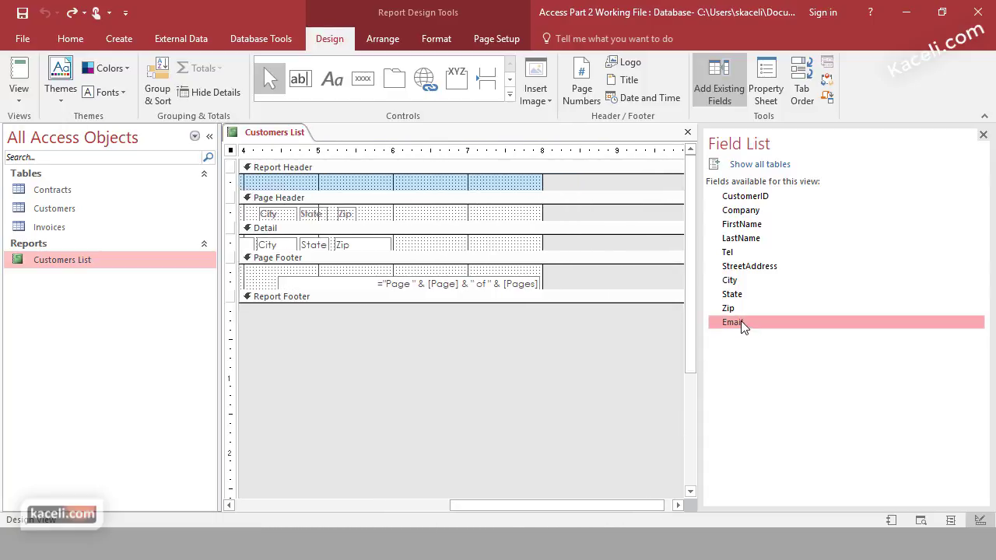
pyautogui.moveTo(739, 327)
pyautogui.mouseDown()
pyautogui.moveTo(629, 285)
pyautogui.moveTo(605, 255)
pyautogui.moveTo(552, 251)
pyautogui.moveTo(691, 264)
pyautogui.moveTo(733, 318)
pyautogui.mouseUp()
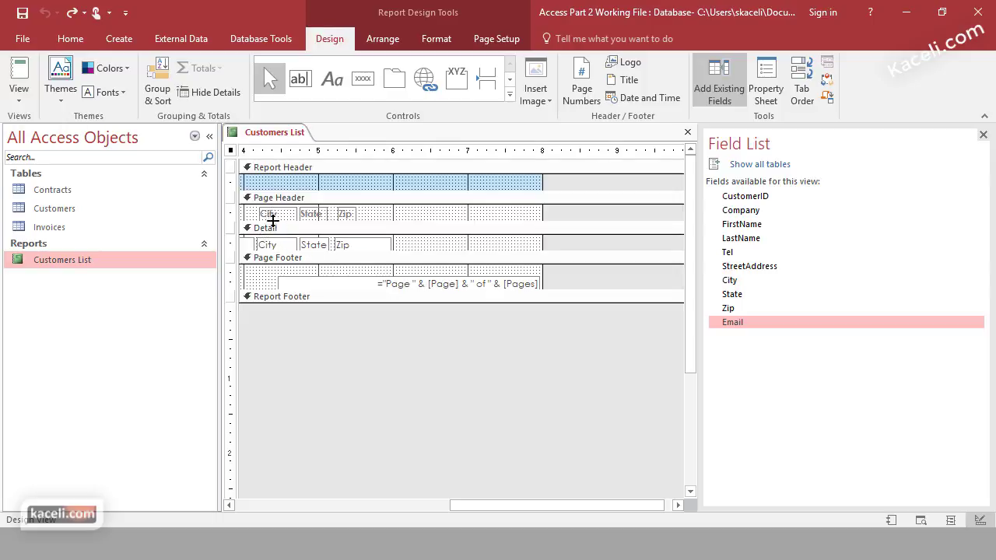
pyautogui.hscroll(-3, 408, 492)
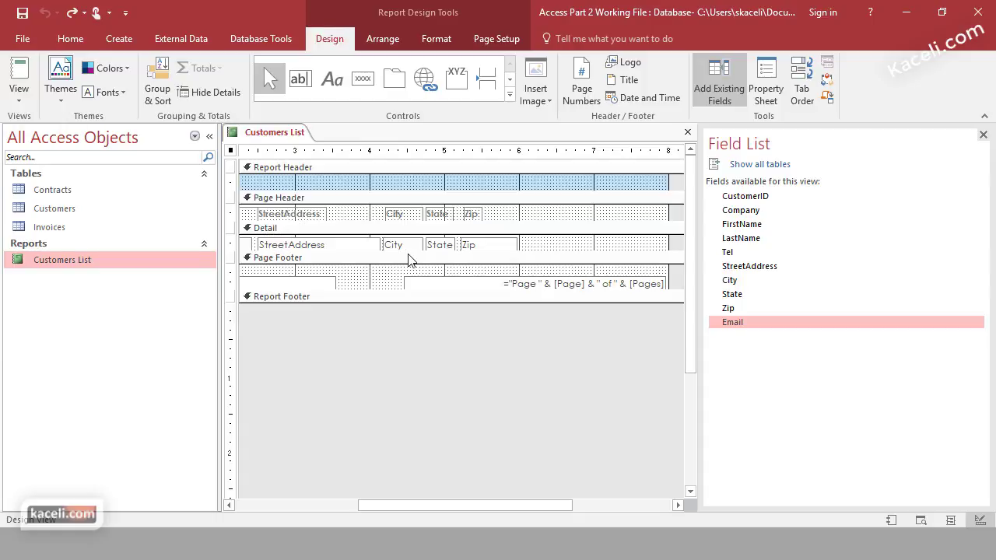
pyautogui.click(732, 322)
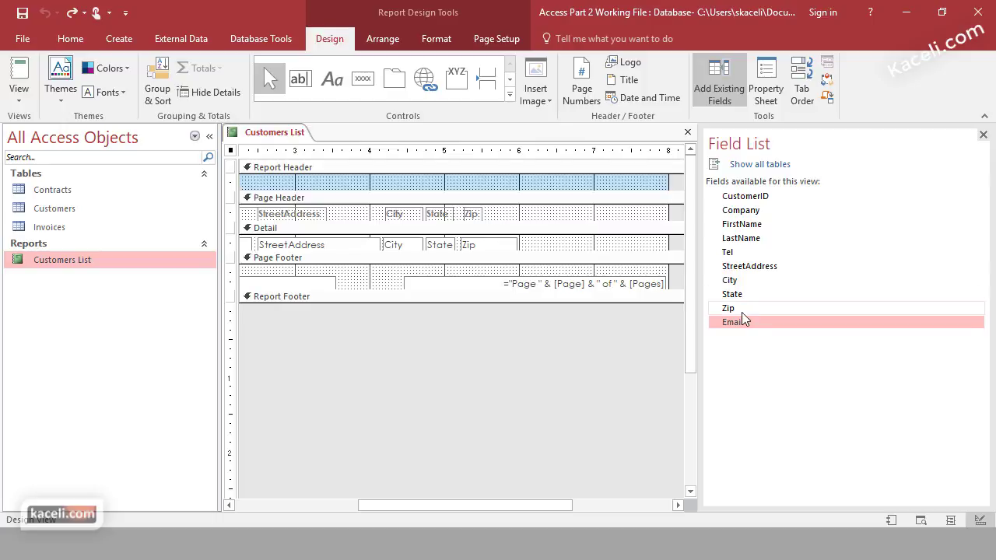
pyautogui.moveTo(737, 323); pyautogui.dragTo(663, 253)
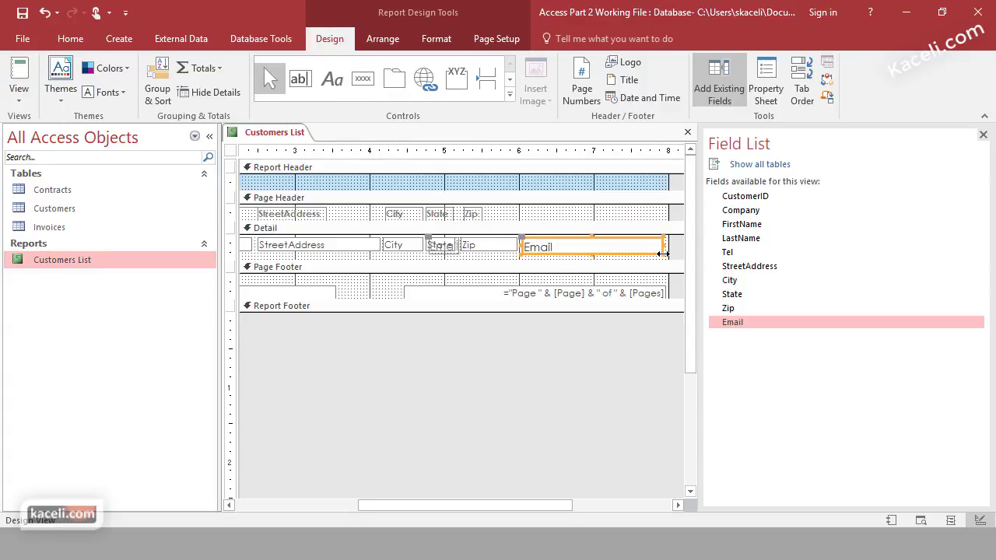
pyautogui.click(552, 220)
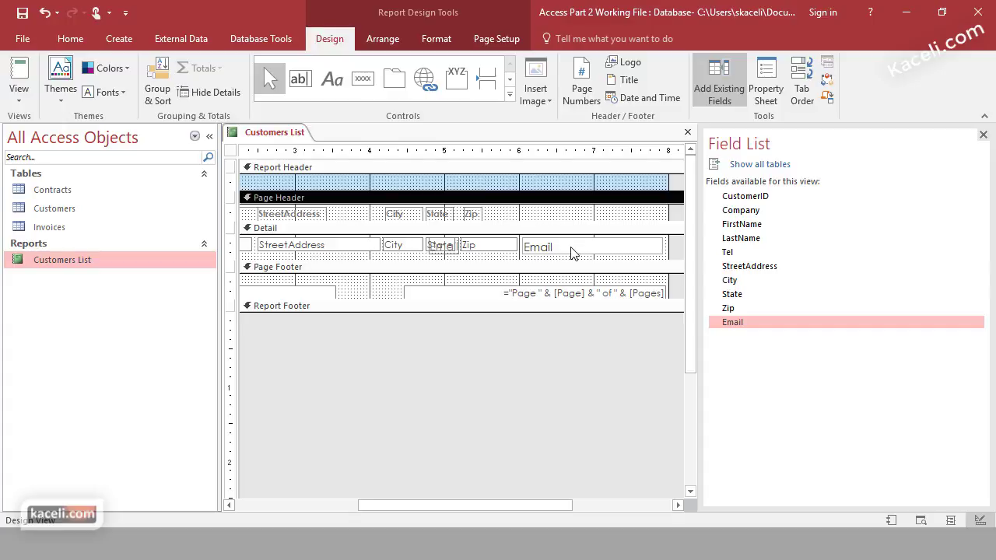
# Step: Save and close the Customers List report, and reopen it in Report View
pyautogui.click(687, 132)
pyautogui.click(444, 316)
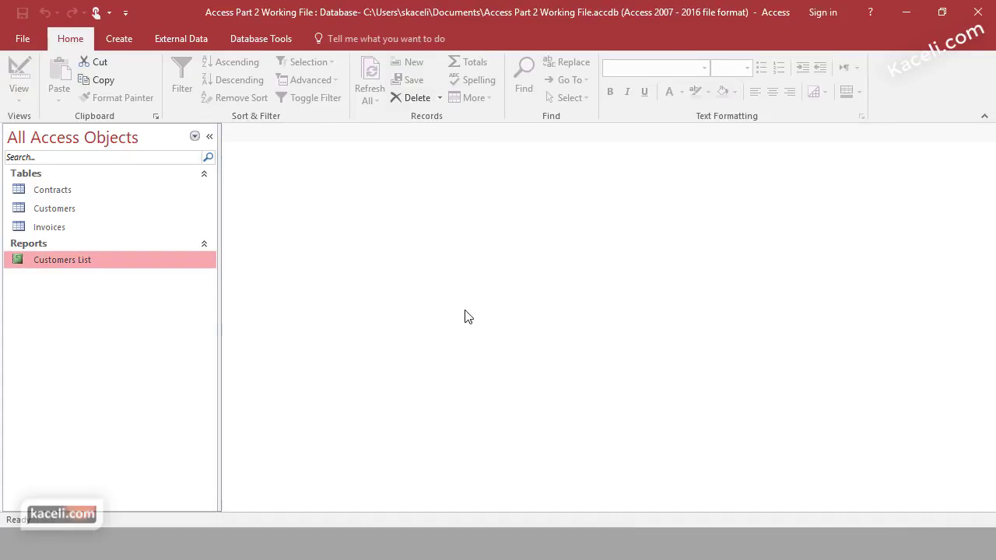
pyautogui.doubleClick(110, 259)
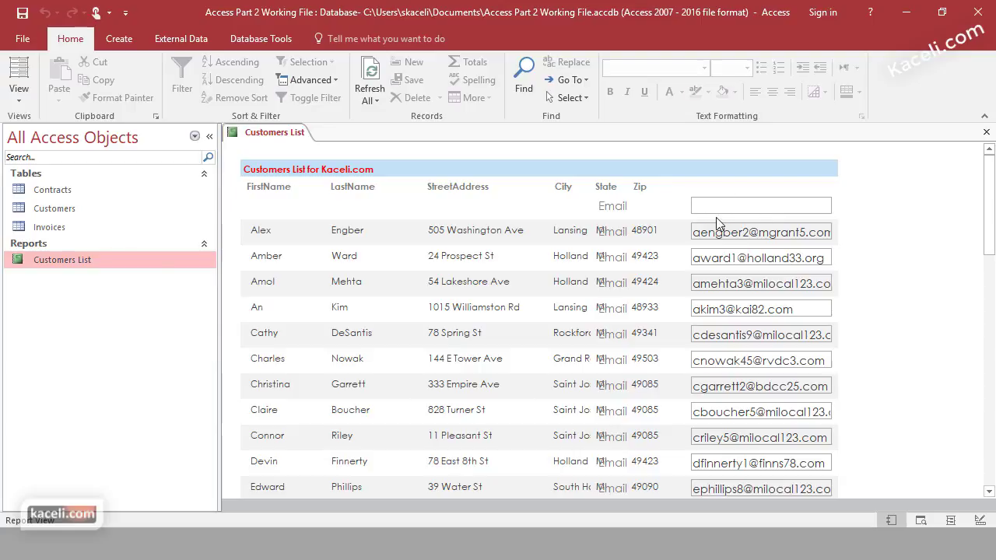
# Step: In Design View, widen the Email field and delete its extra label overlapping State in the Detail section
pyautogui.rightClick(80, 261)
pyautogui.click(130, 311)
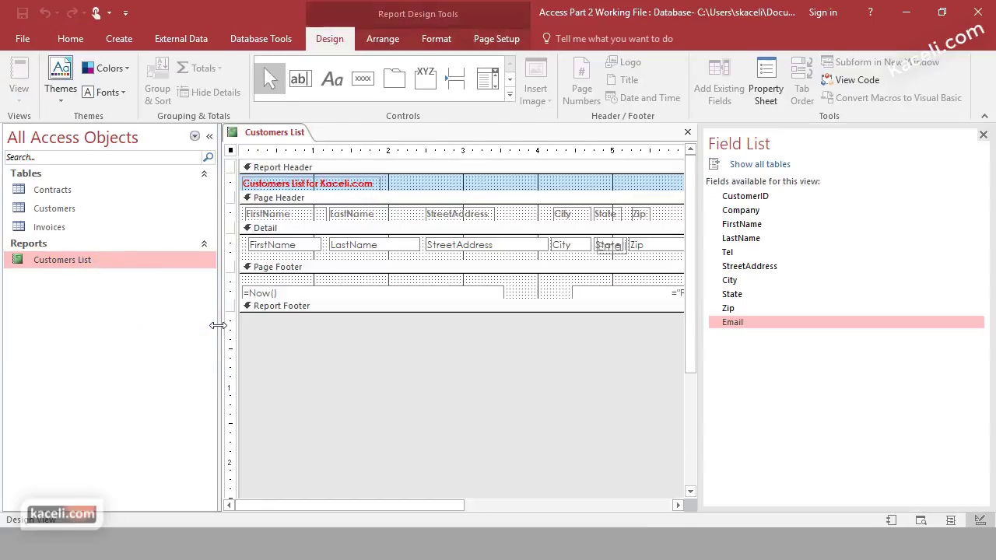
pyautogui.moveTo(631, 251)
pyautogui.mouseDown()
pyautogui.moveTo(651, 285)
pyautogui.moveTo(638, 302)
pyautogui.moveTo(563, 248)
pyautogui.moveTo(624, 247)
pyautogui.mouseUp()
pyautogui.click(566, 246)
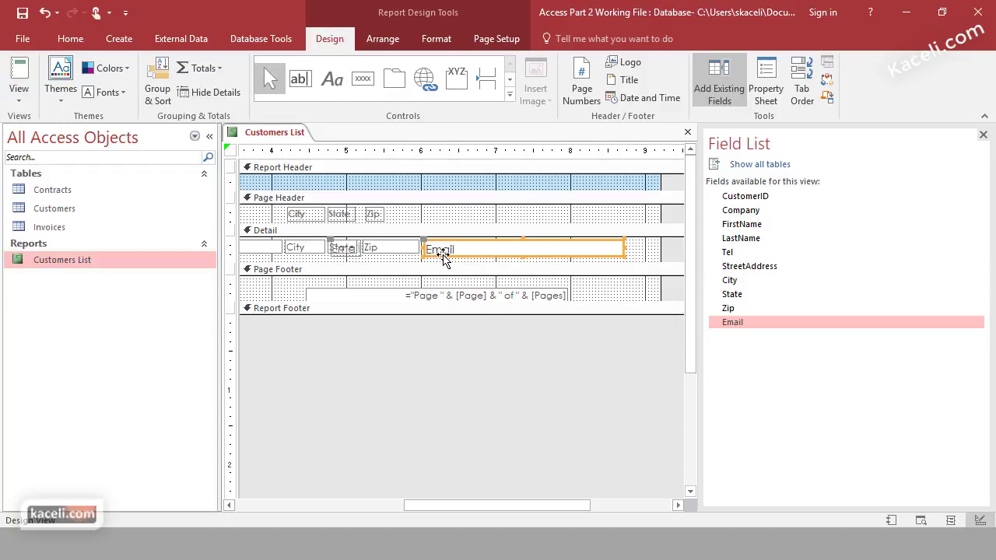
pyautogui.moveTo(447, 255); pyautogui.dragTo(351, 262)
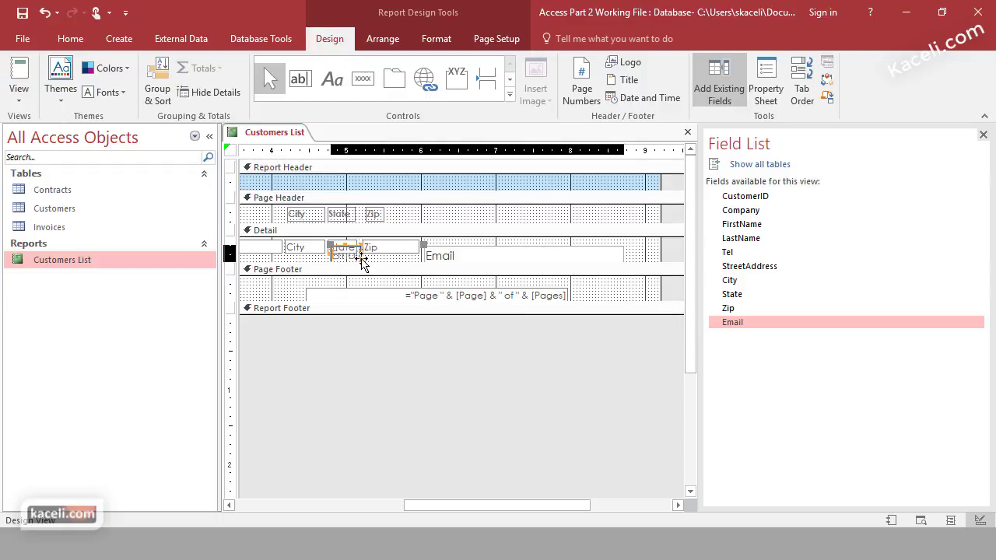
pyautogui.moveTo(360, 257); pyautogui.dragTo(360, 257)
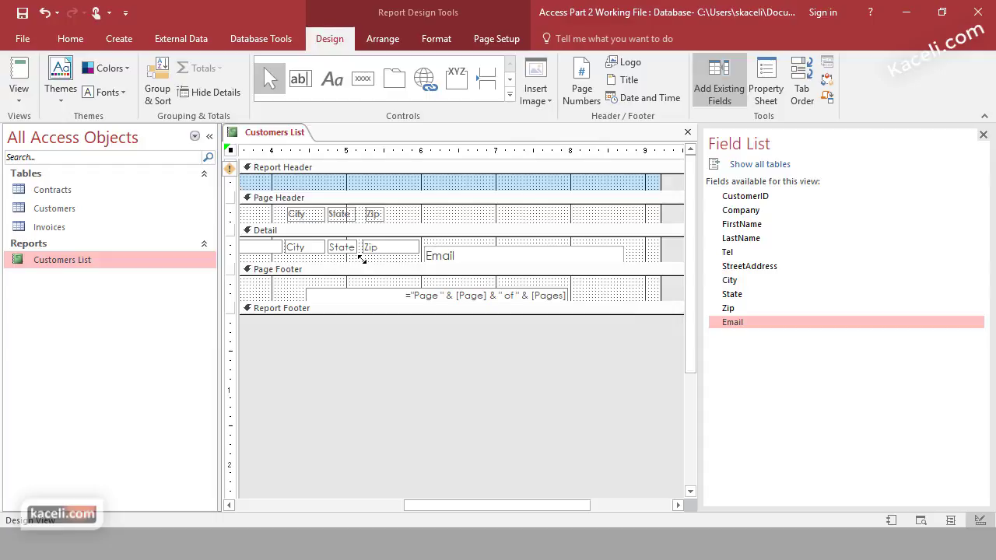
# Step: Move the Email field up in line with Zip in the Detail section and widen it to about 3.1 inches
pyautogui.click(500, 259)
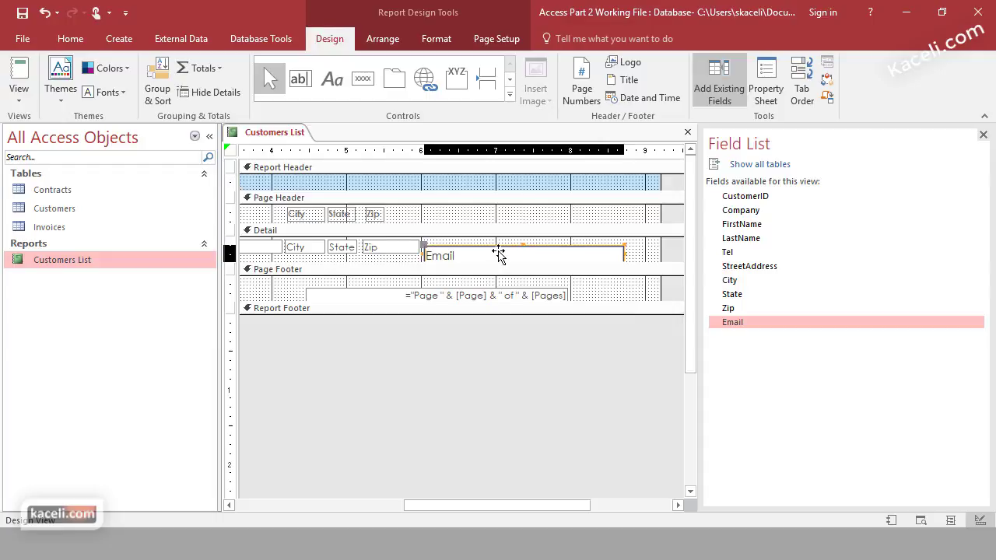
pyautogui.moveTo(498, 252); pyautogui.dragTo(503, 248)
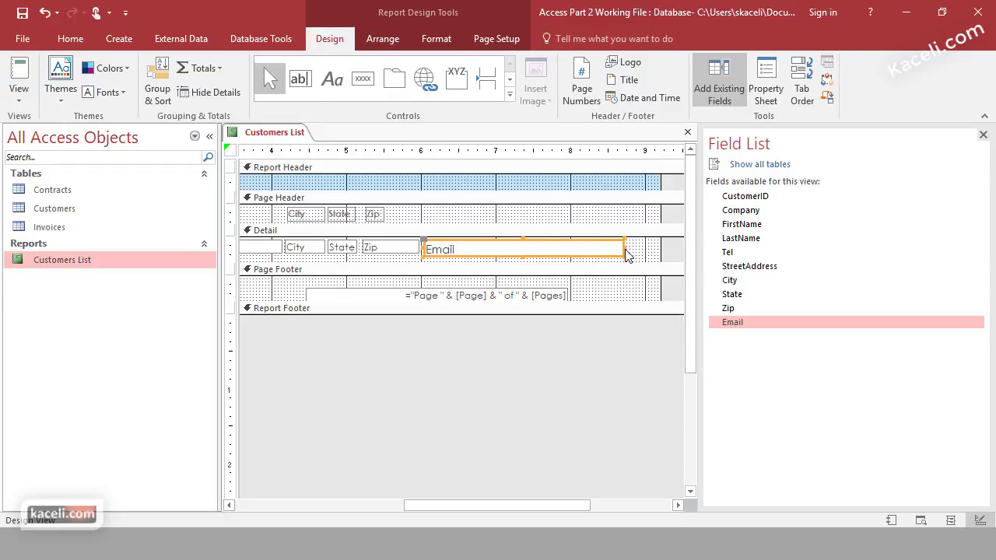
pyautogui.moveTo(624, 248); pyautogui.dragTo(655, 247)
pyautogui.click(437, 221)
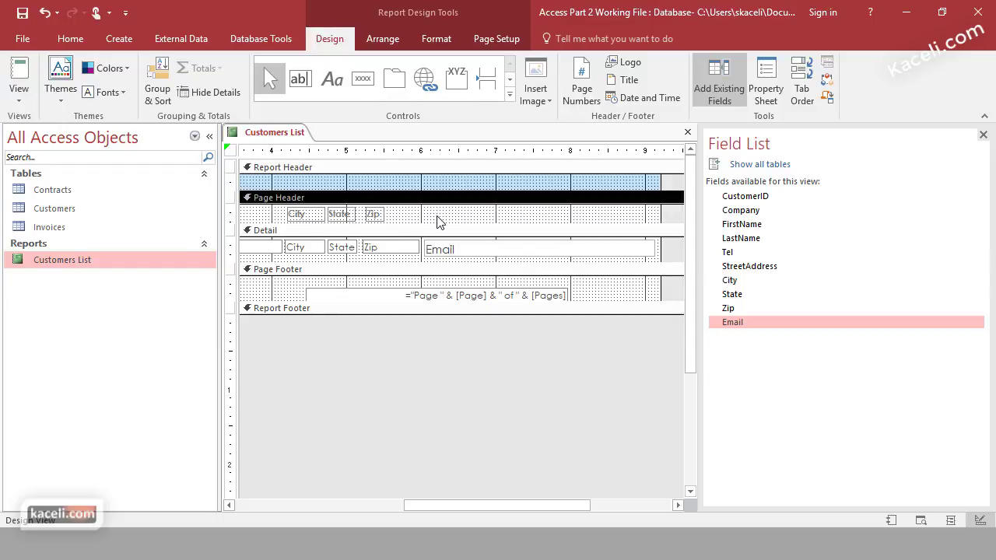
# Step: Make the Page Header taller and add an "Email Address" label about 3 inches wide above the Email field
pyautogui.moveTo(443, 226); pyautogui.dragTo(451, 231)
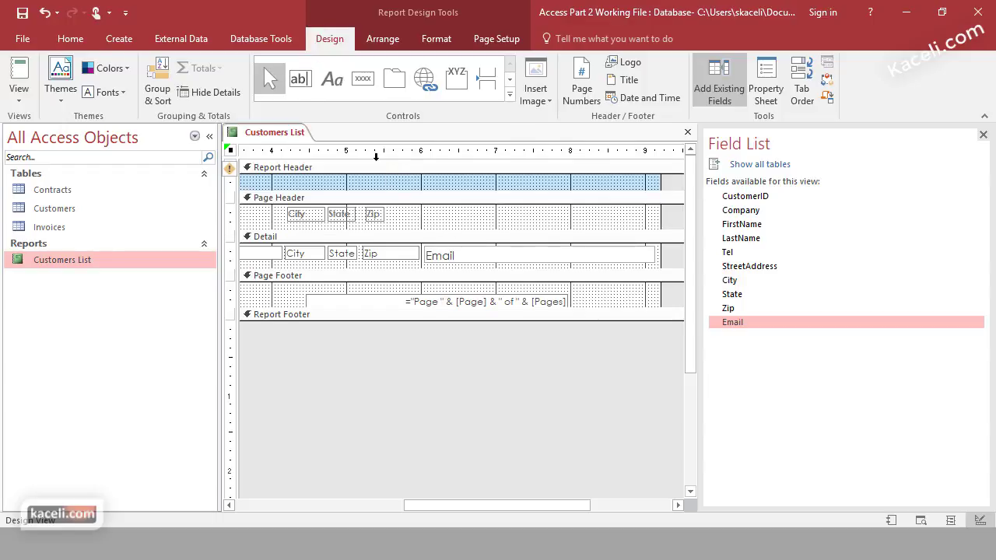
pyautogui.click(332, 81)
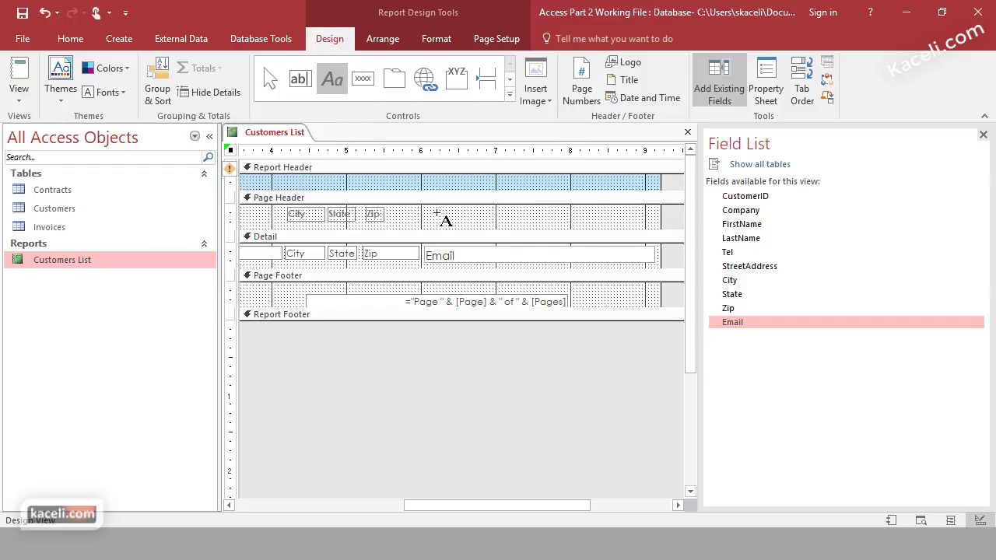
pyautogui.moveTo(424, 213); pyautogui.dragTo(644, 226)
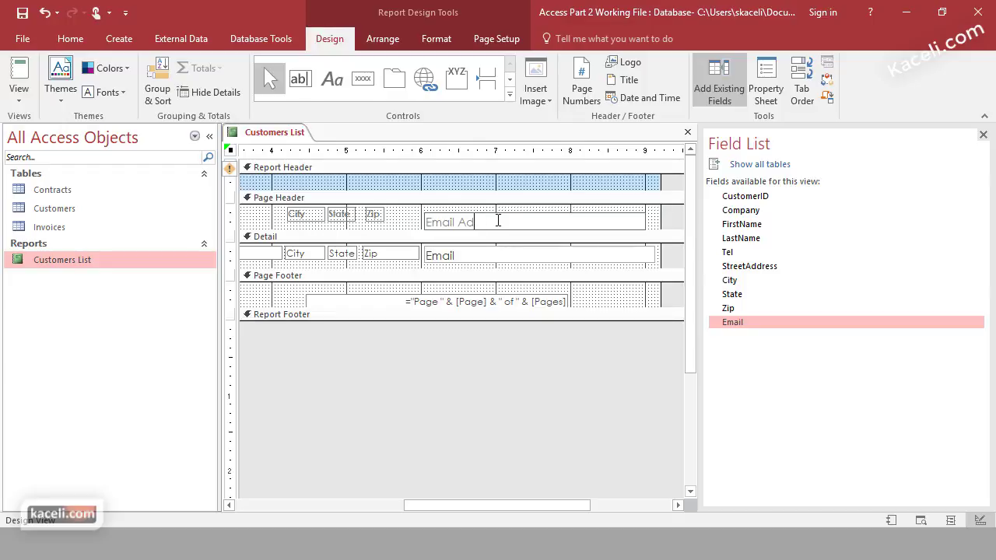
pyautogui.click(406, 221)
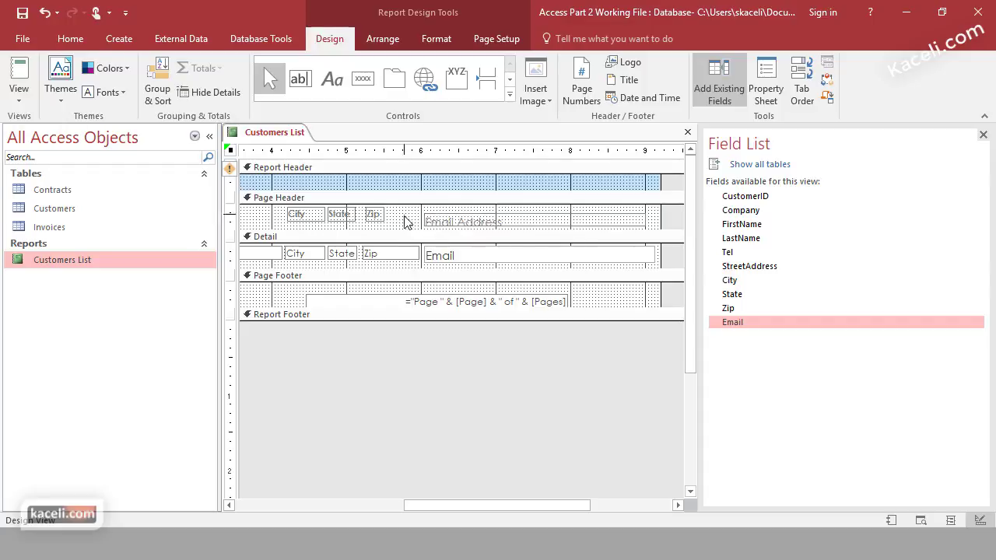
# Step: Move the Email Address label up in the Page Header, closer in line with the other headings
pyautogui.click(453, 220)
pyautogui.click(453, 219)
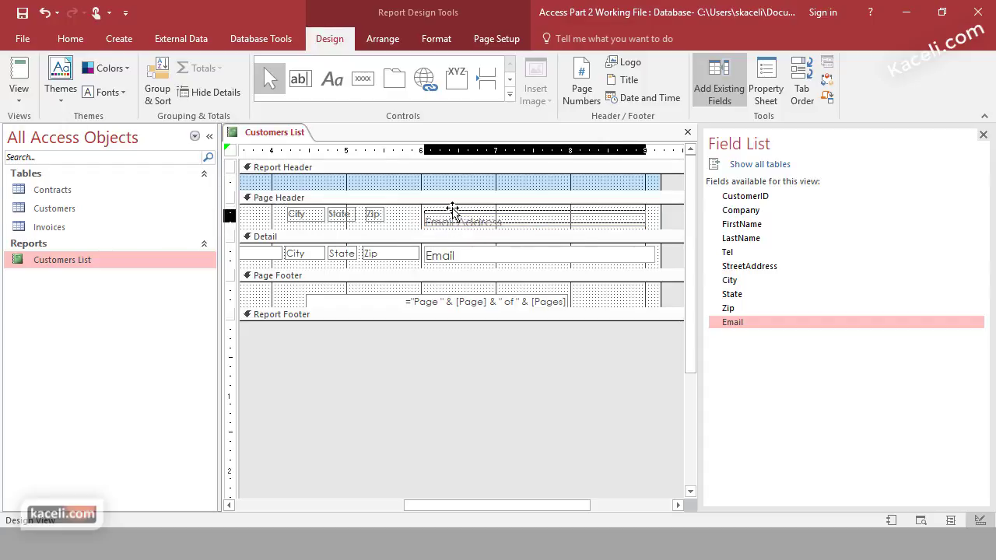
pyautogui.click(452, 210)
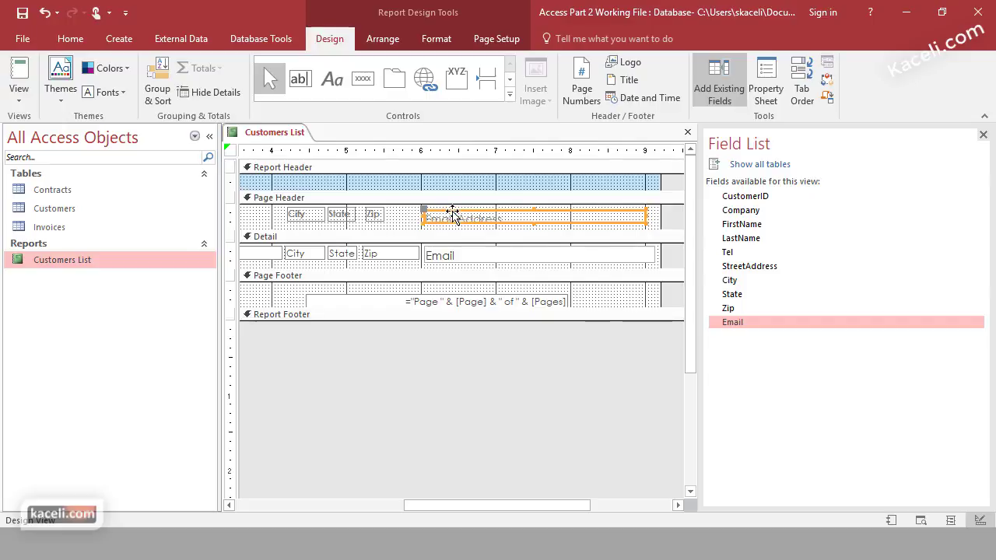
pyautogui.click(476, 260)
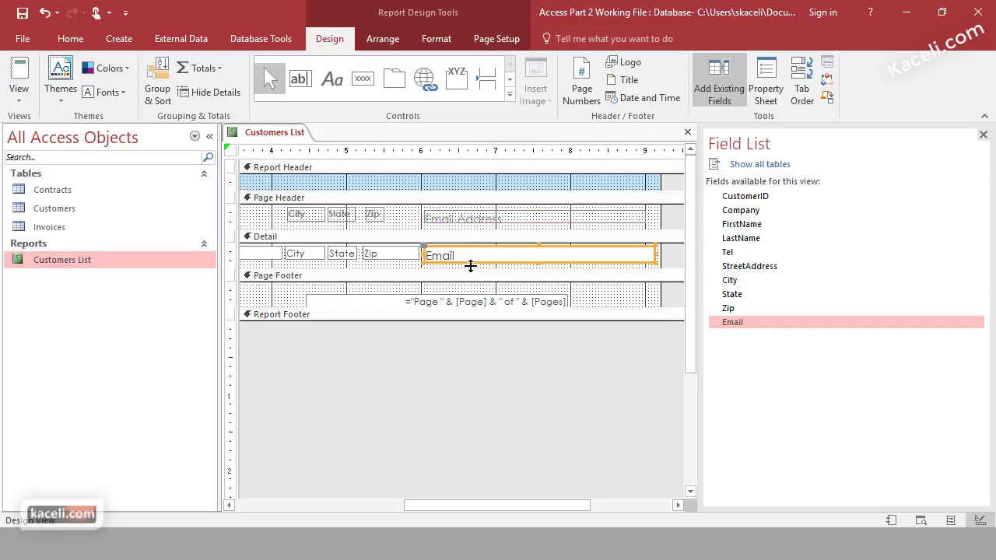
pyautogui.click(540, 266)
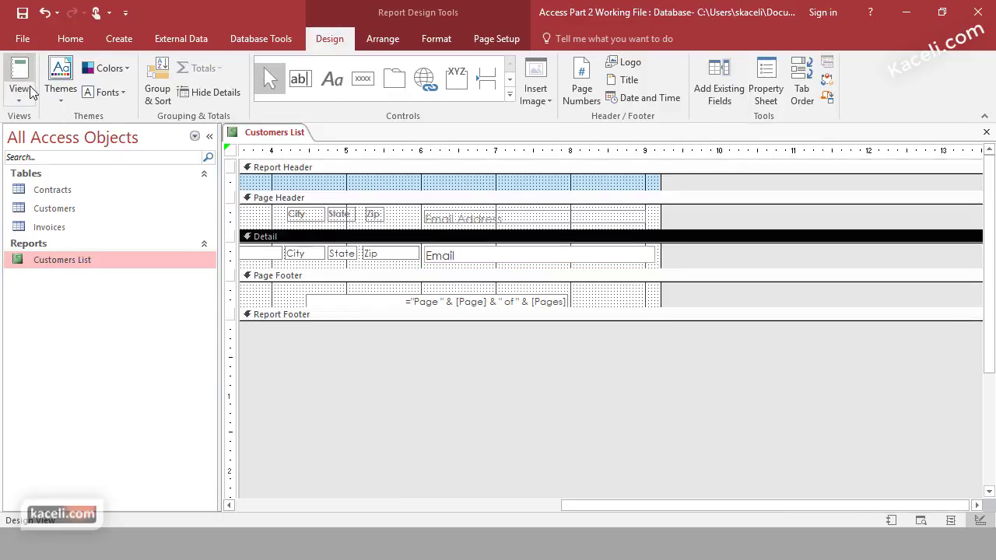
# Step: Check the new Email column in Report View and switch the report to Layout View
pyautogui.click(30, 98)
pyautogui.click(65, 128)
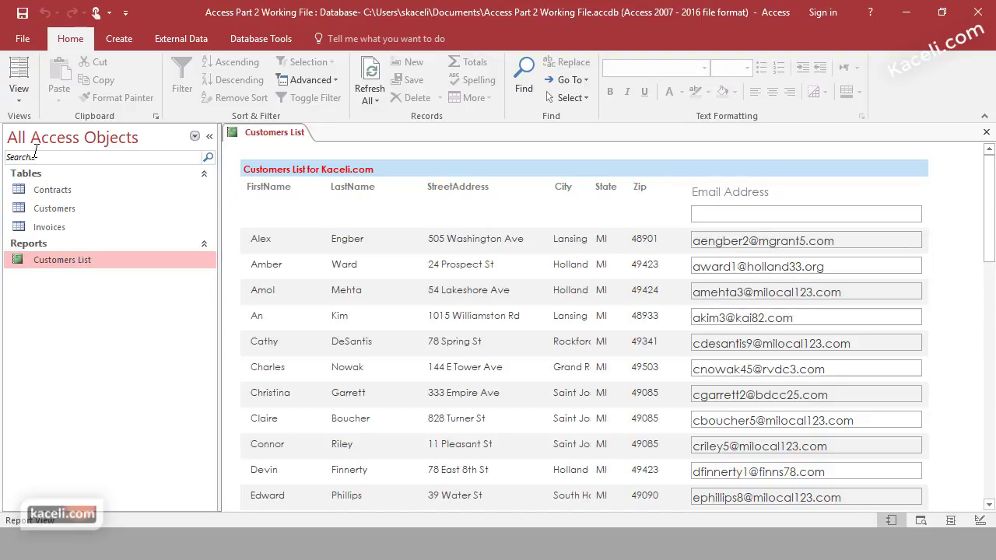
pyautogui.click(21, 101)
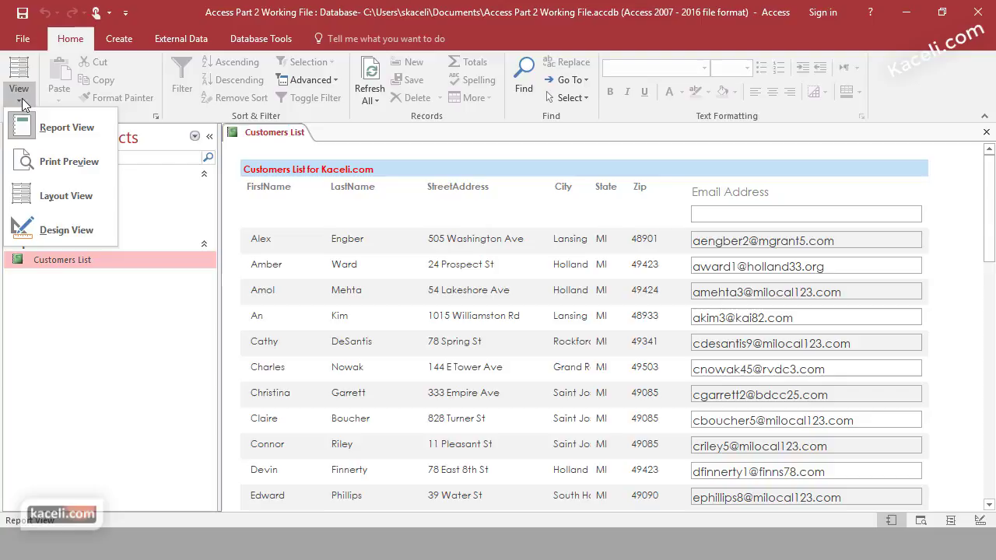
pyautogui.click(65, 198)
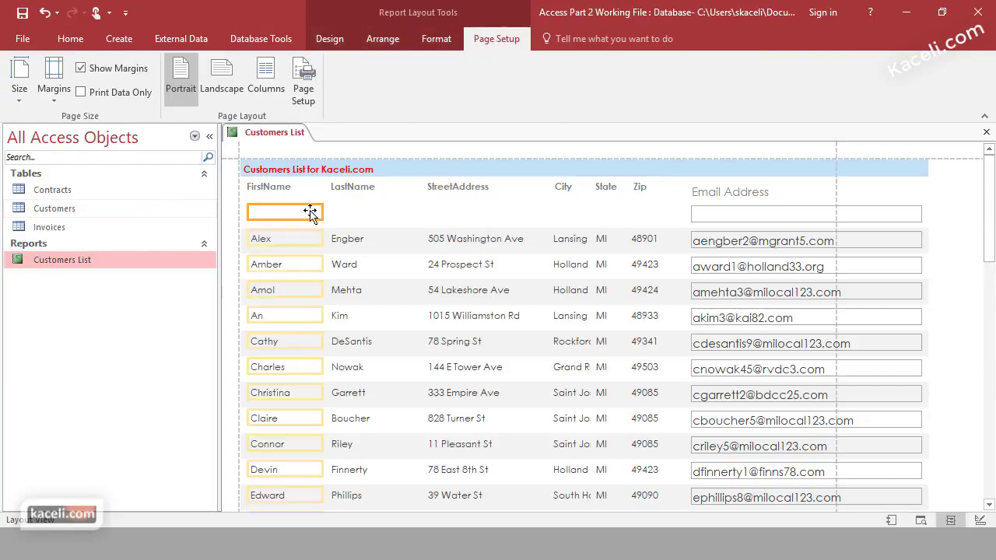
# Step: Preview the available Office themes on the Customers List report
pyautogui.click(385, 39)
pyautogui.click(335, 42)
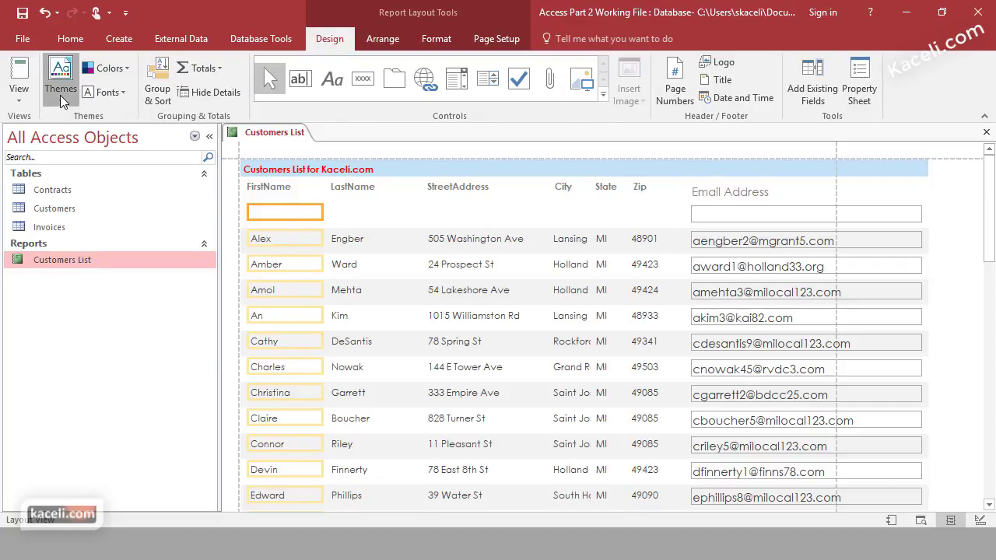
pyautogui.click(62, 86)
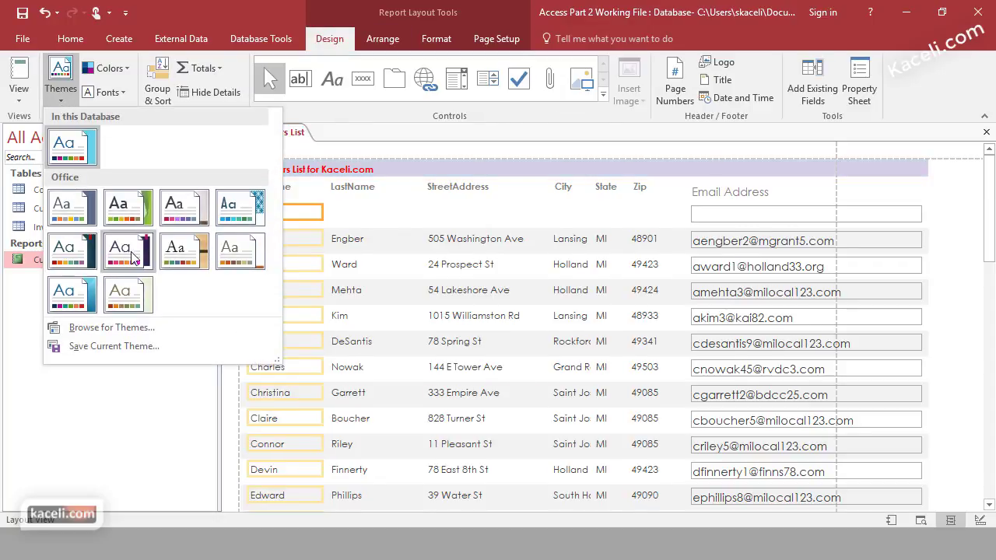
pyautogui.click(234, 257)
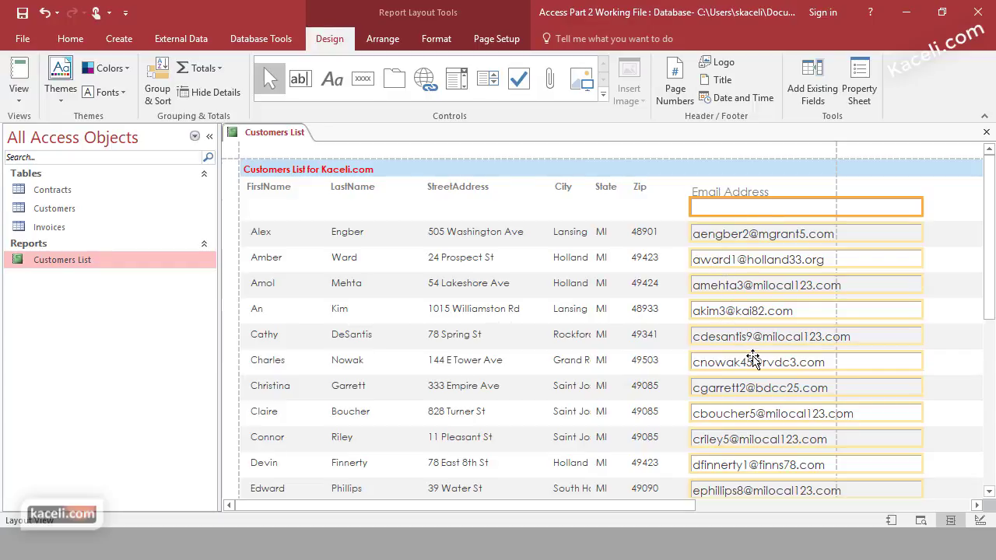
# Step: Narrow the Email field so that it ends at the page's right margin line
pyautogui.click(651, 201)
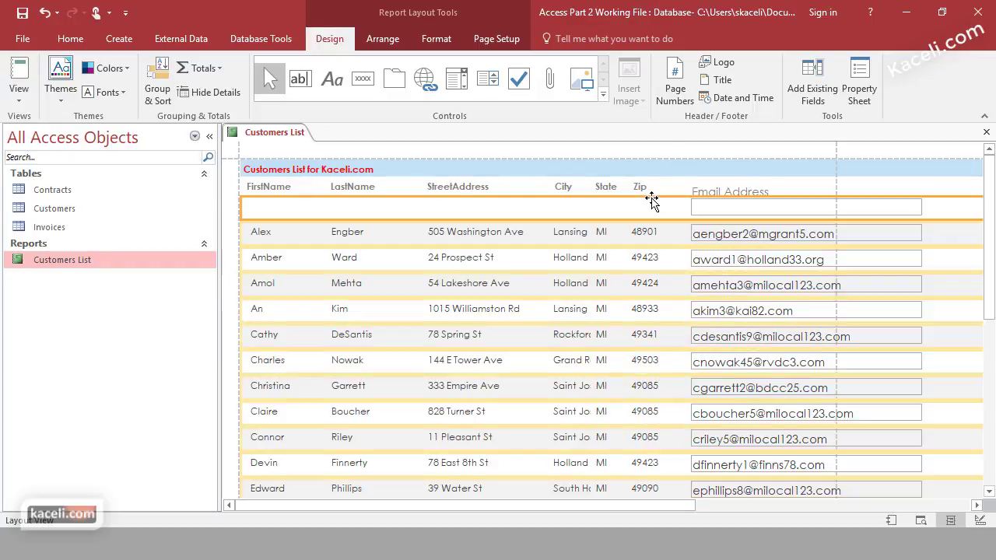
pyautogui.click(920, 192)
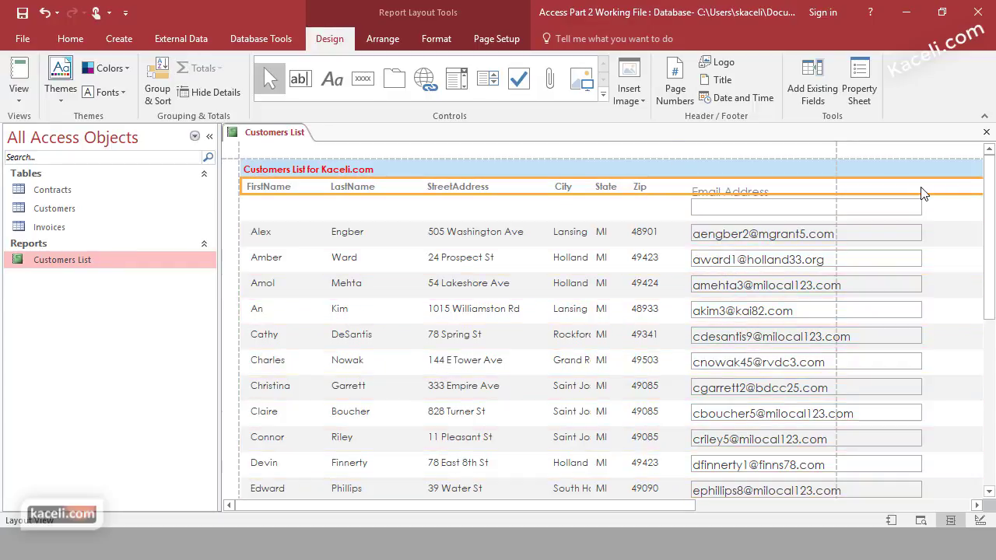
pyautogui.click(881, 242)
pyautogui.moveTo(922, 233); pyautogui.dragTo(838, 235)
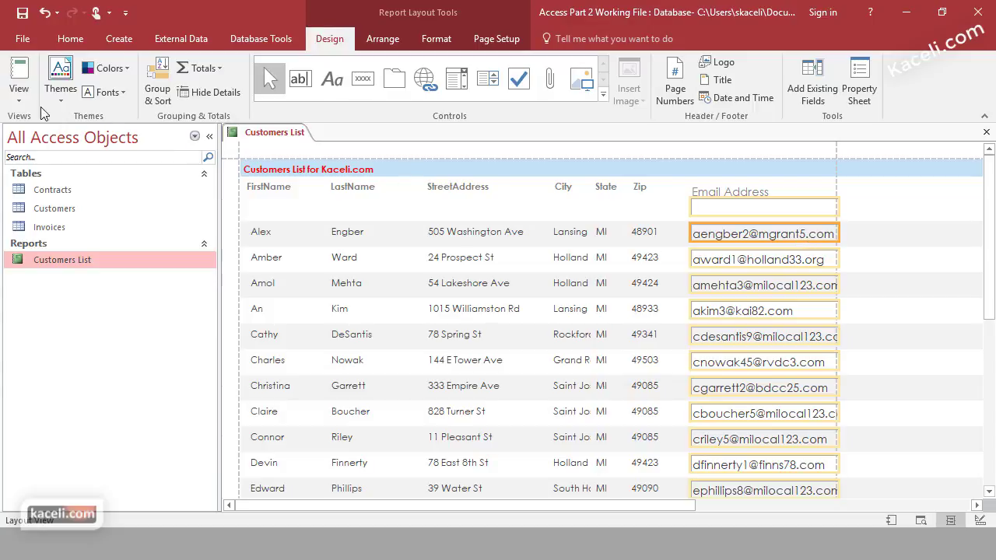
# Step: Set the Email field's Border Style to Transparent in its properties
pyautogui.click(19, 95)
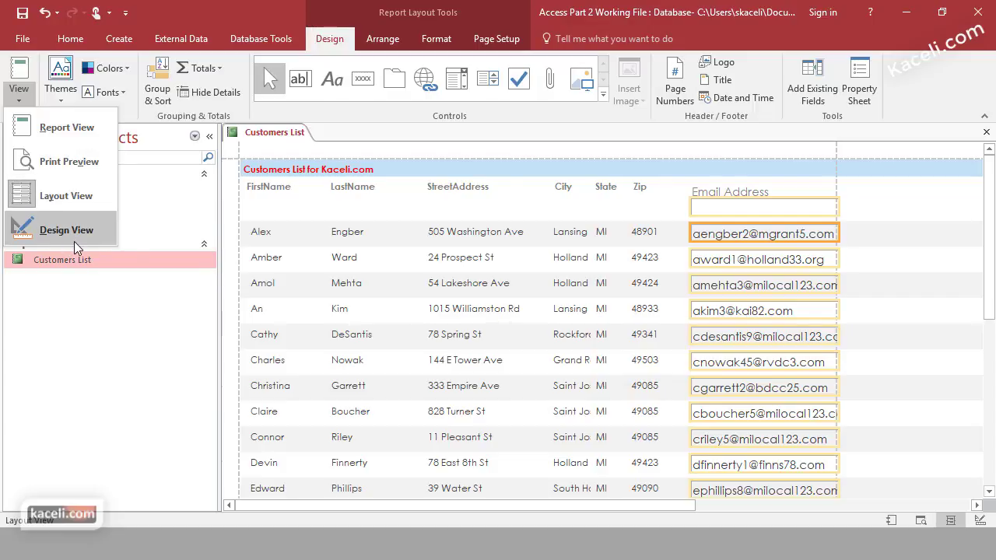
pyautogui.rightClick(781, 246)
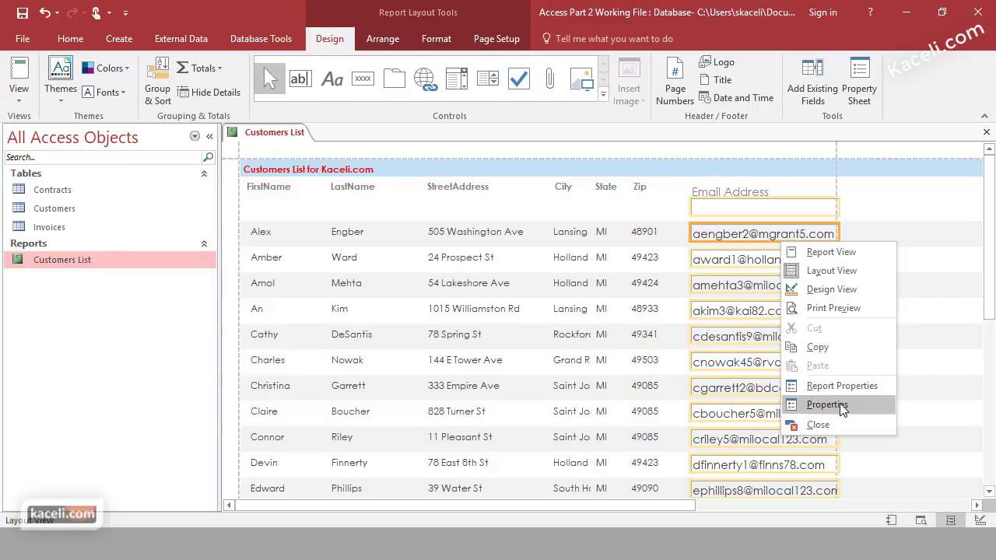
pyautogui.click(826, 405)
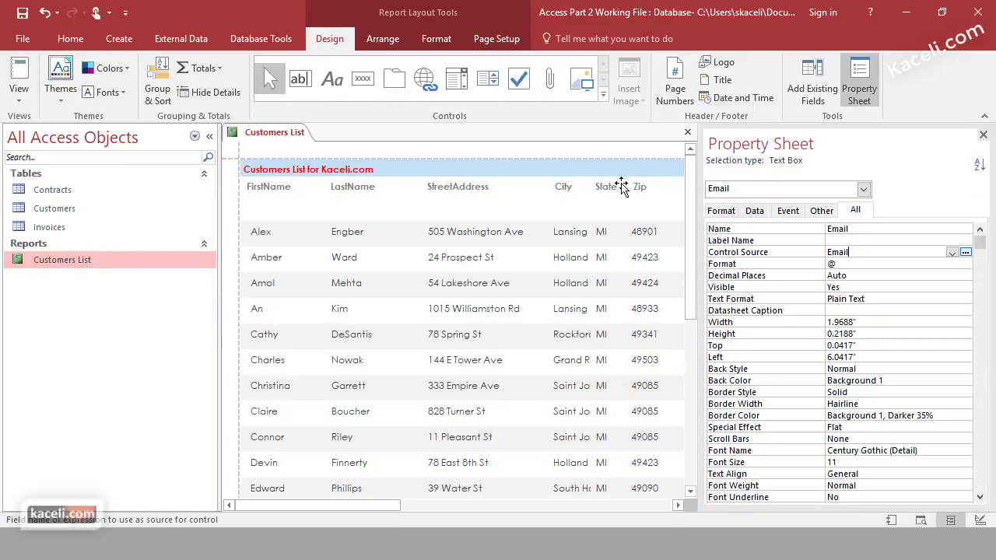
pyautogui.click(875, 417)
pyautogui.click(871, 404)
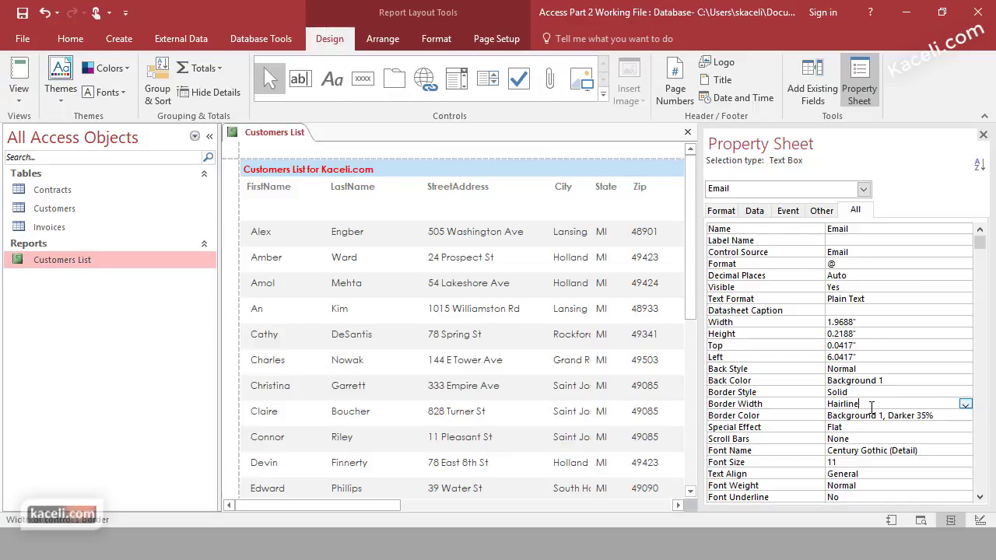
pyautogui.click(872, 392)
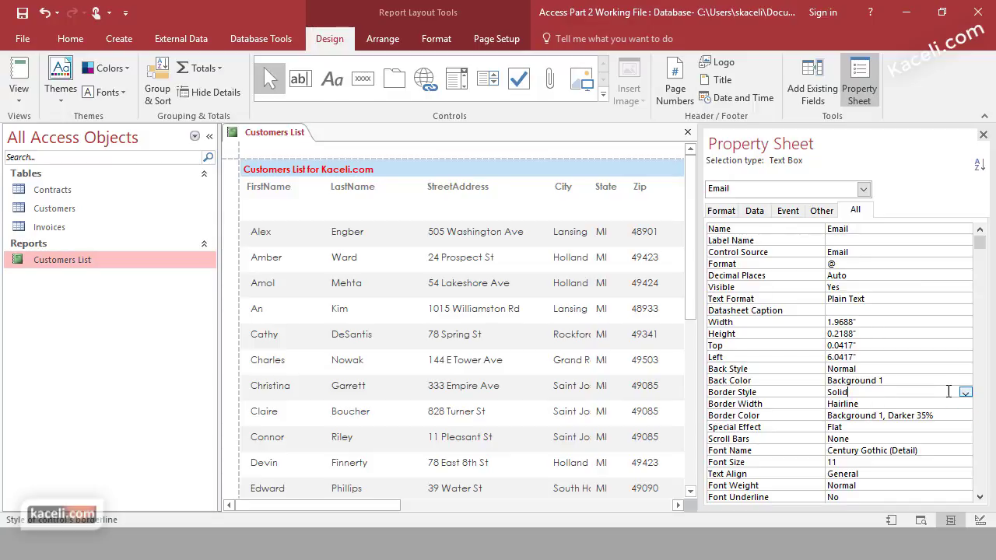
pyautogui.click(964, 393)
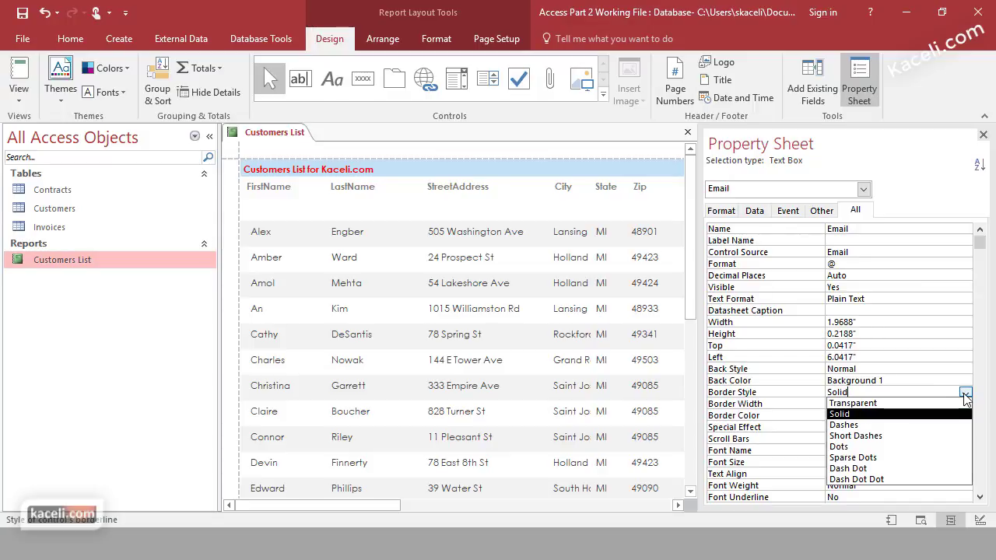
pyautogui.click(882, 403)
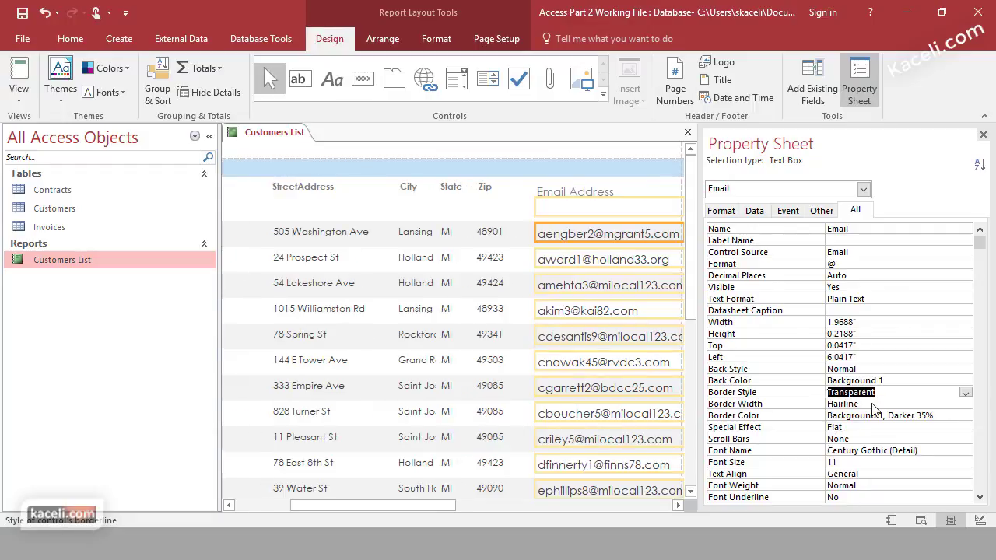
pyautogui.click(873, 405)
pyautogui.click(922, 416)
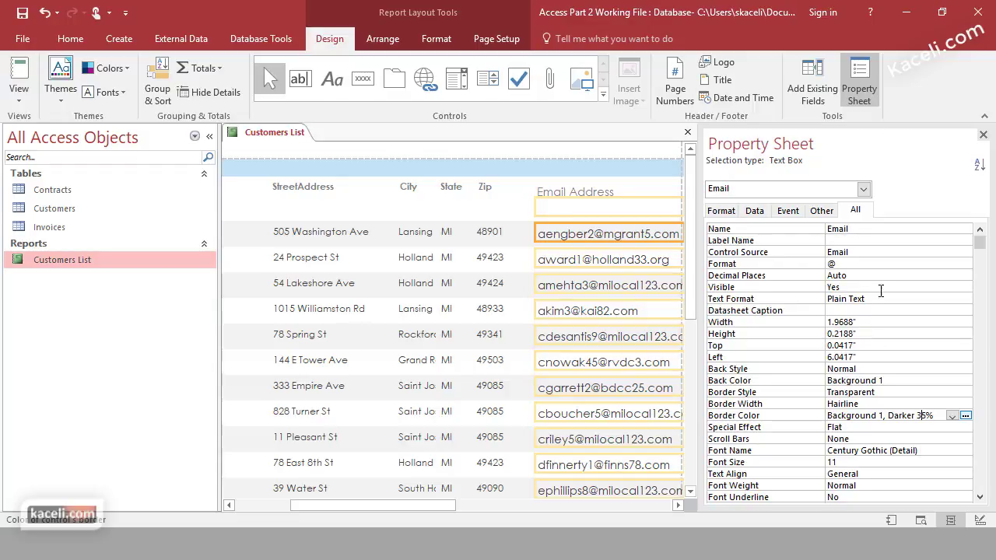
pyautogui.click(982, 135)
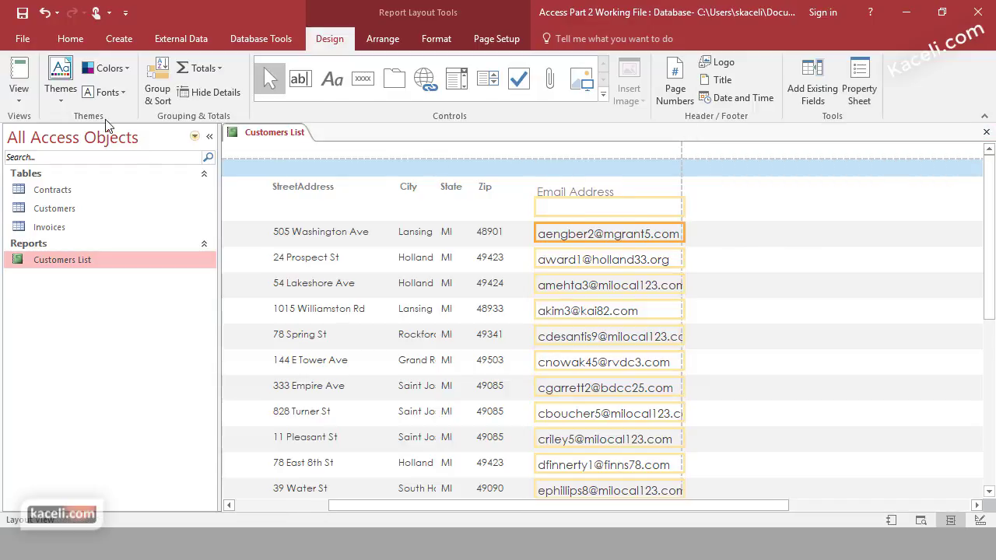
# Step: Check the Email column's borders in Report View and return the report to Layout View
pyautogui.click(19, 92)
pyautogui.click(67, 127)
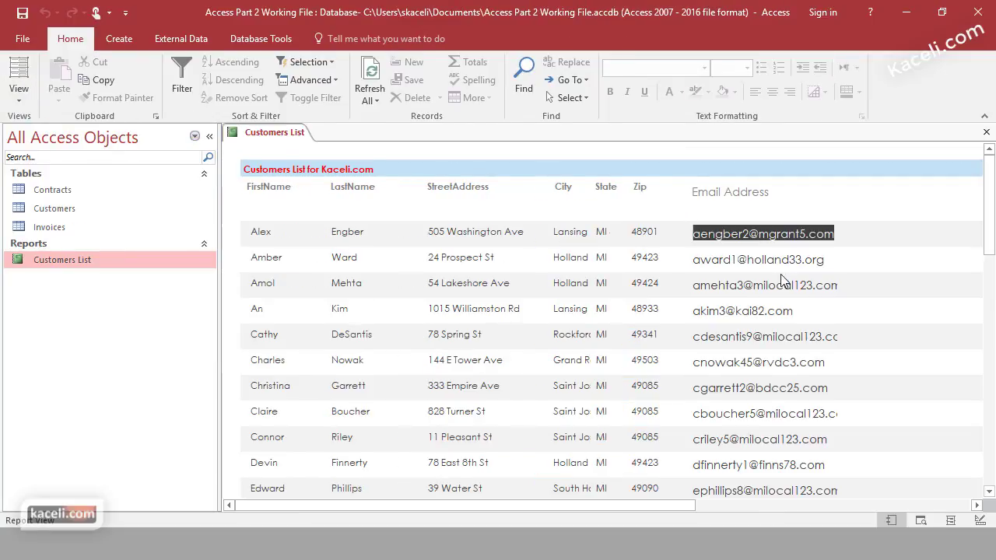
pyautogui.click(18, 93)
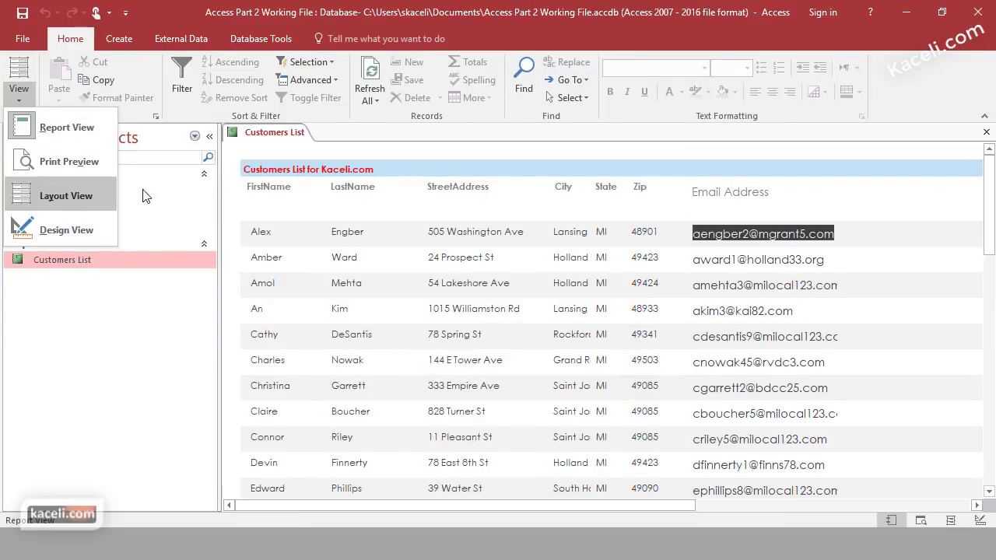
pyautogui.click(65, 199)
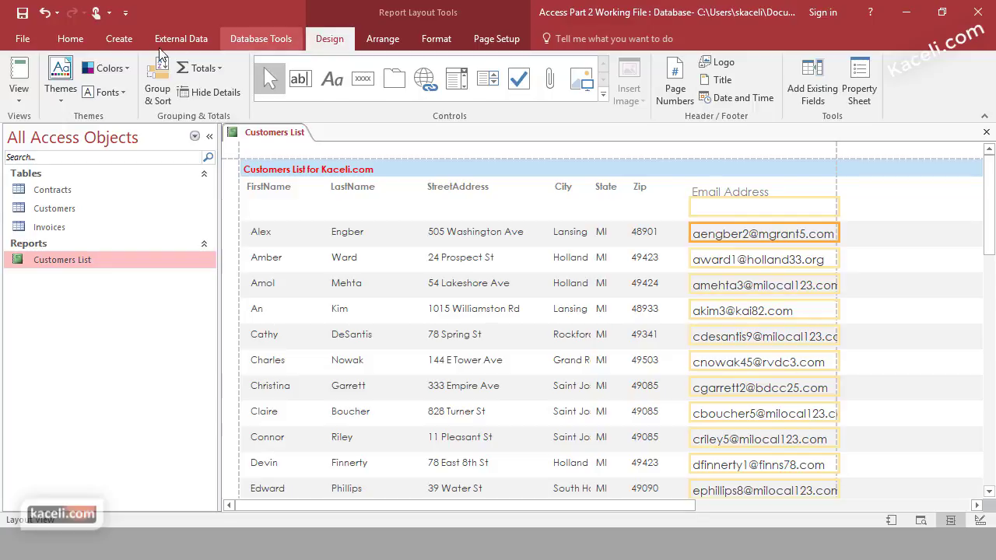
# Step: Set the font size of the Email field's values to 10
pyautogui.click(443, 39)
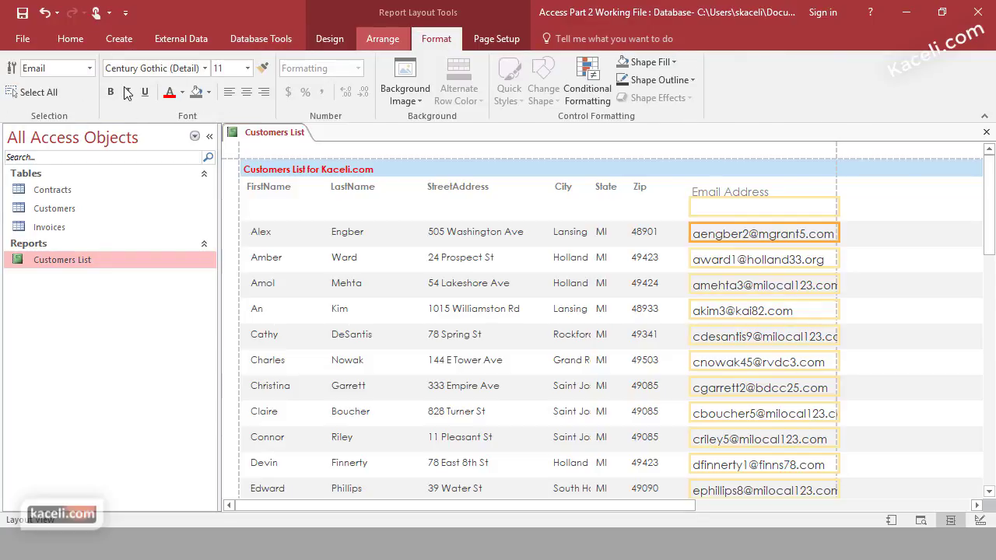
pyautogui.click(247, 68)
pyautogui.click(222, 115)
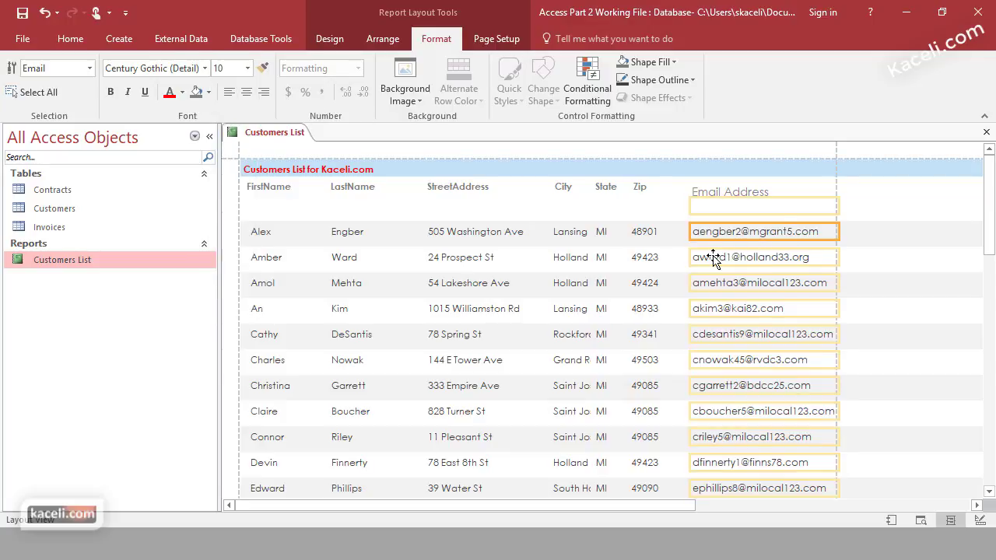
pyautogui.click(667, 239)
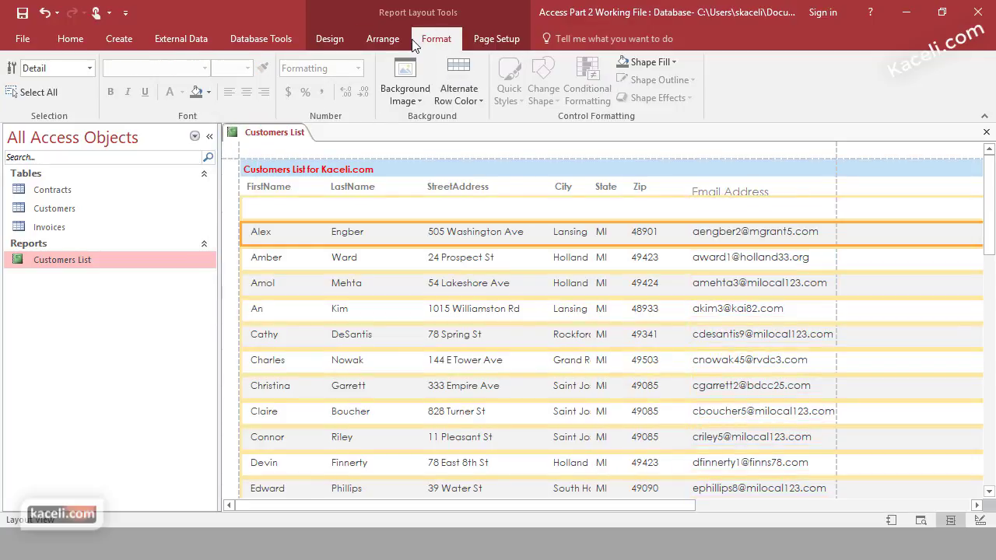
# Step: Check how the Email column's text fits in Report View and go back to Layout View
pyautogui.click(330, 44)
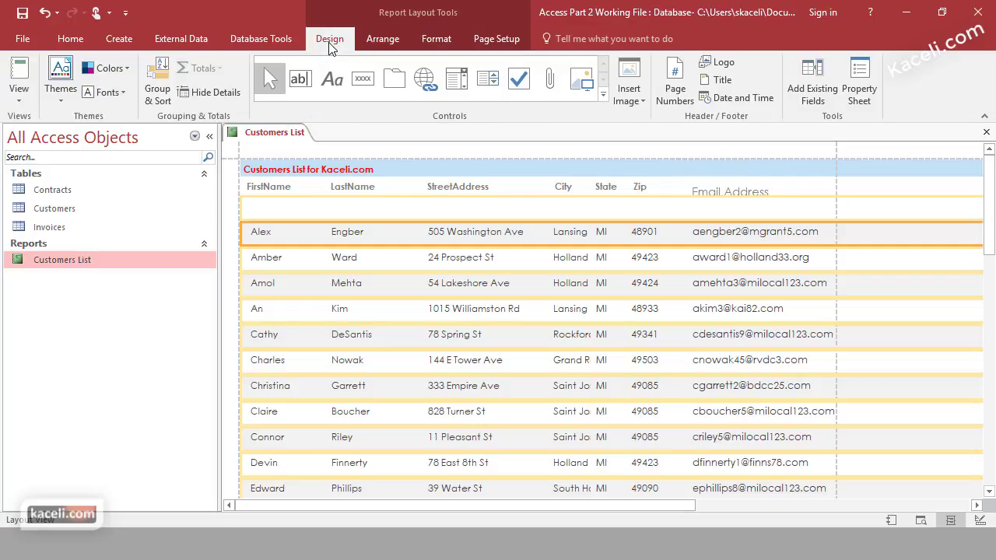
pyautogui.click(19, 95)
pyautogui.click(50, 127)
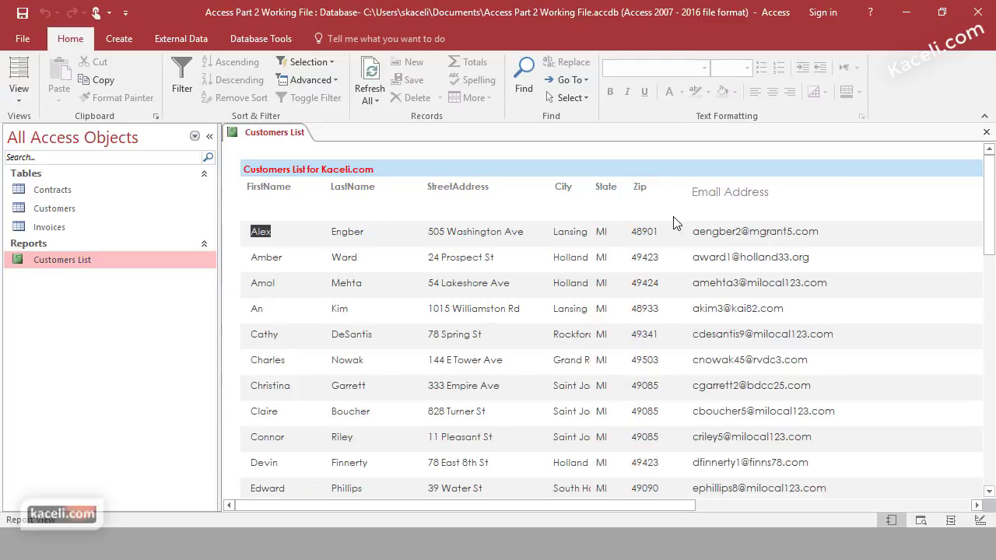
pyautogui.click(18, 95)
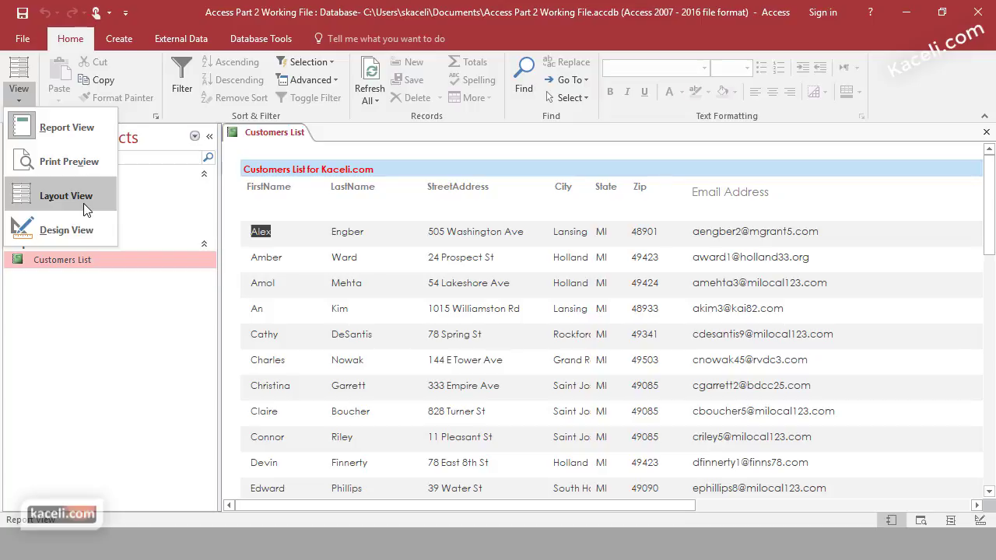
pyautogui.click(84, 203)
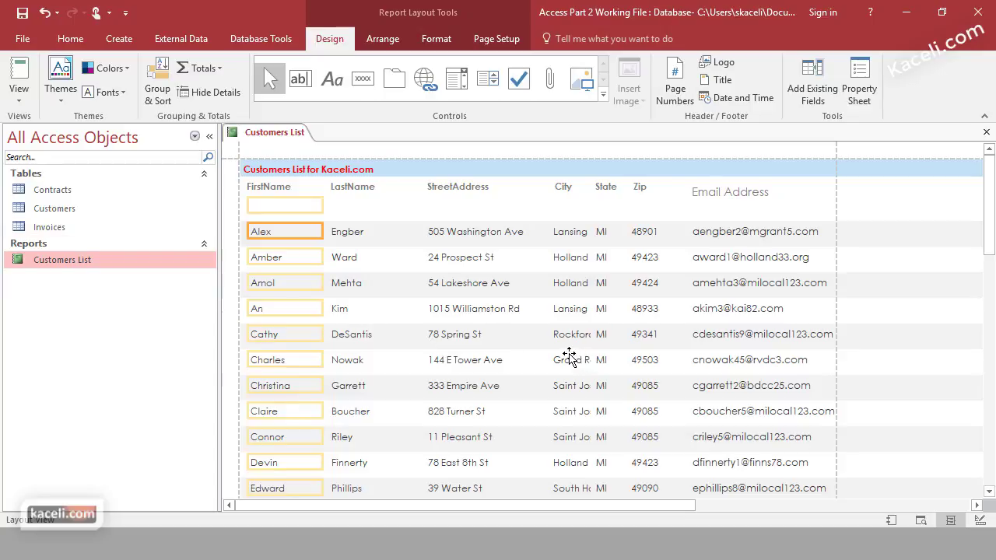
# Step: Undo the Email field's font size, border style and narrowing changes
pyautogui.hotkey('ctrl', 'z')
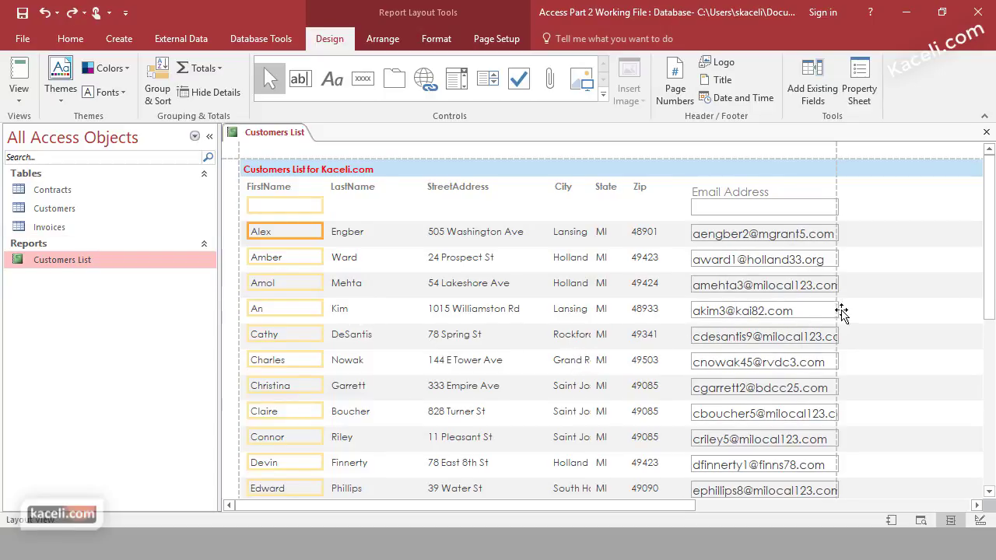
pyautogui.hotkey('ctrl', 'y')
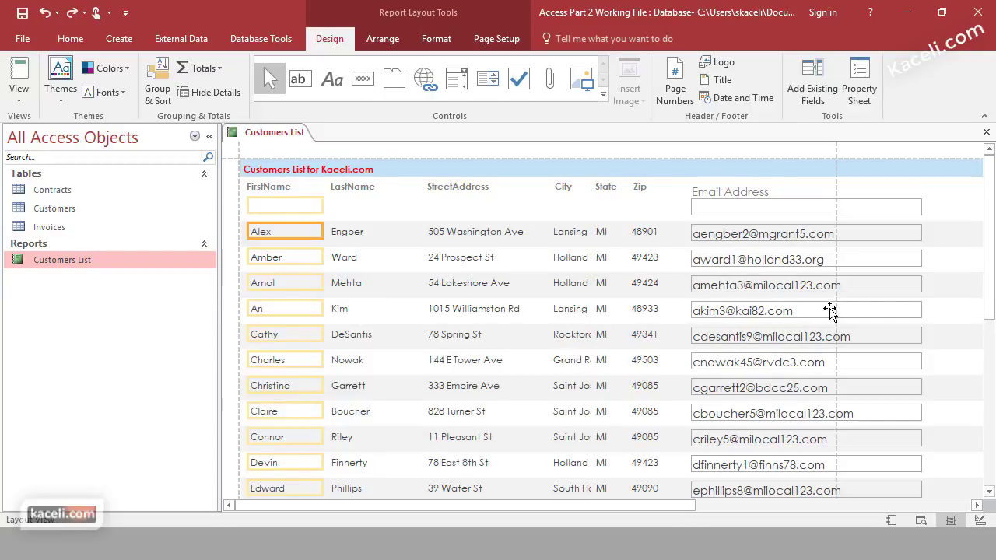
pyautogui.click(820, 294)
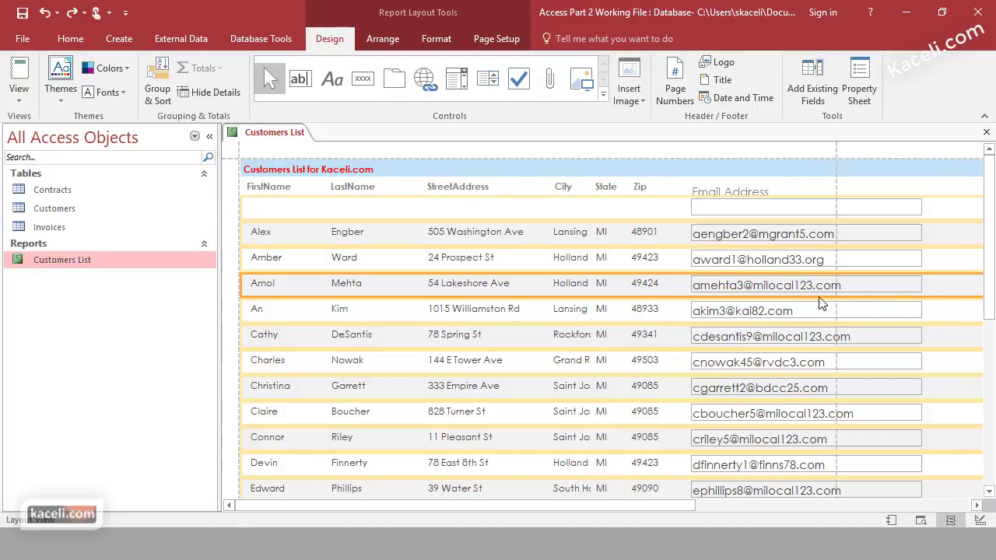
# Step: View the Email column with its original formatting in Report View and switch back to Layout View
pyautogui.click(19, 94)
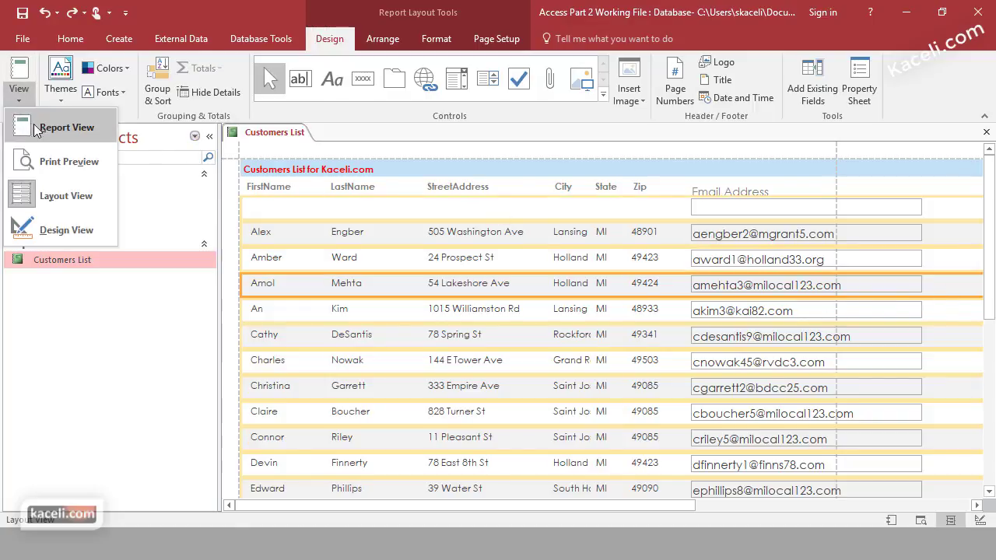
pyautogui.click(66, 127)
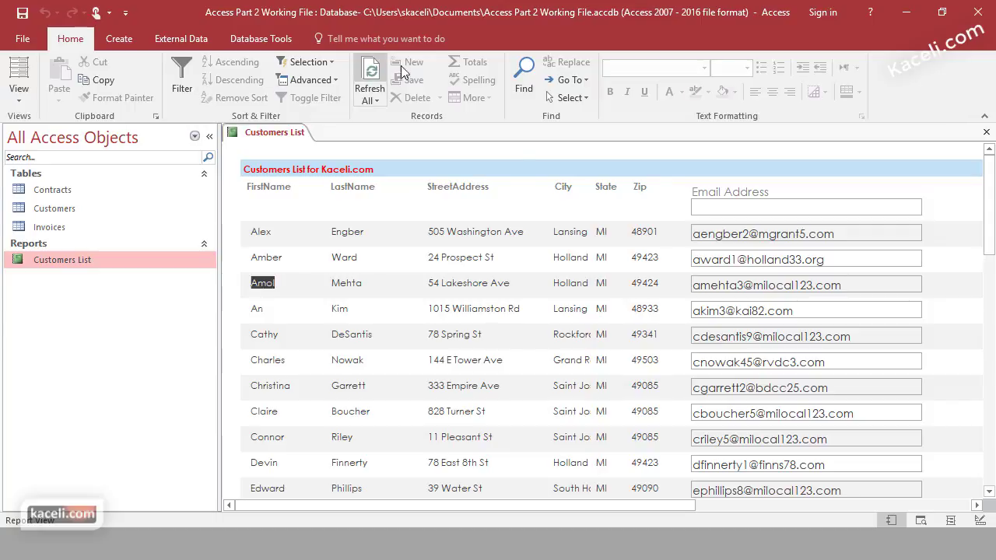
pyautogui.click(18, 93)
pyautogui.click(66, 195)
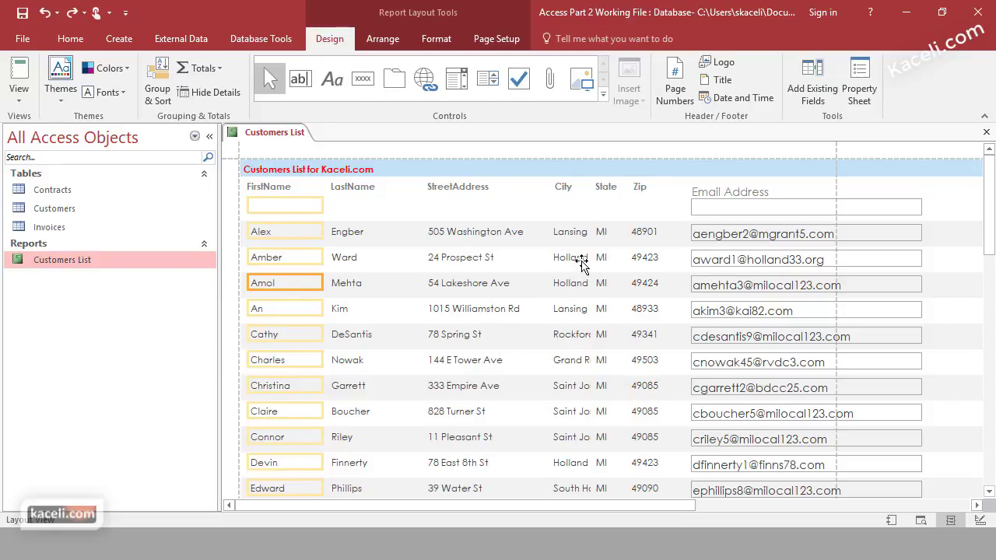
# Step: Copy the StreetAddress field's formatting onto the Email field with the Format Painter
pyautogui.click(480, 265)
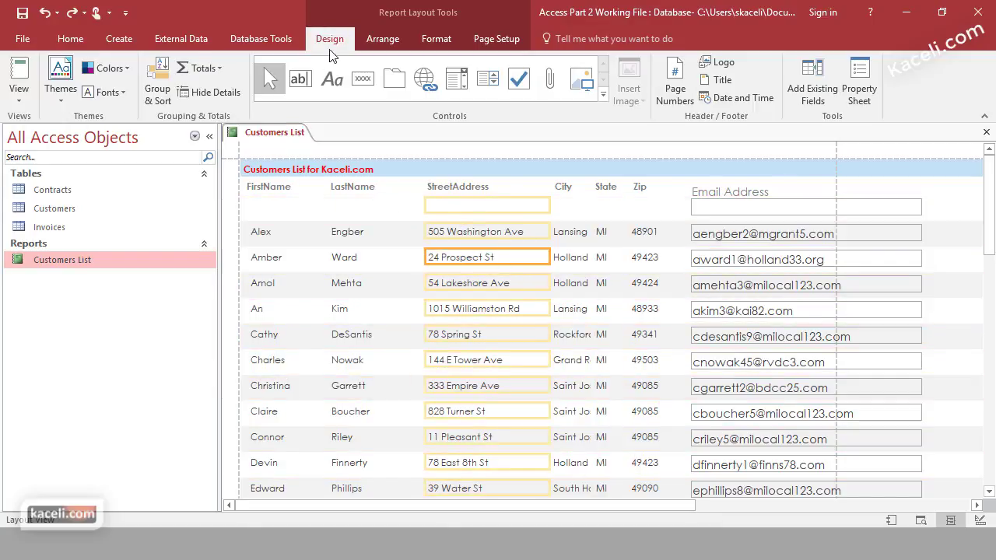
pyautogui.click(434, 41)
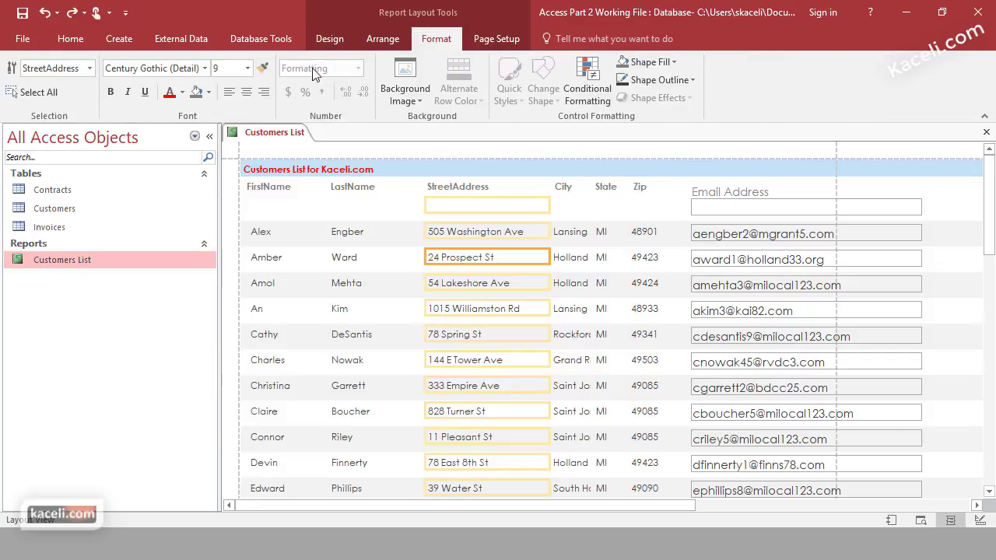
pyautogui.click(266, 67)
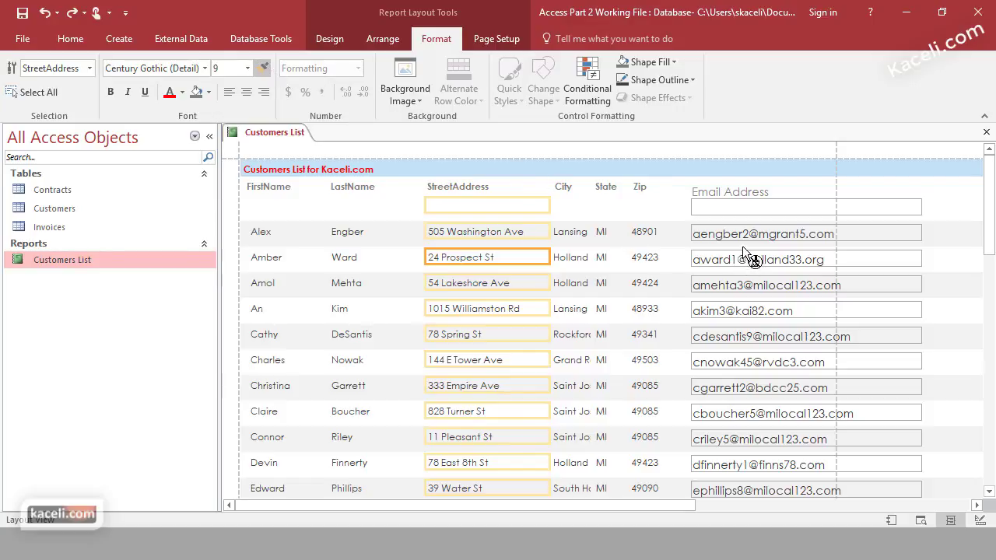
pyautogui.click(761, 263)
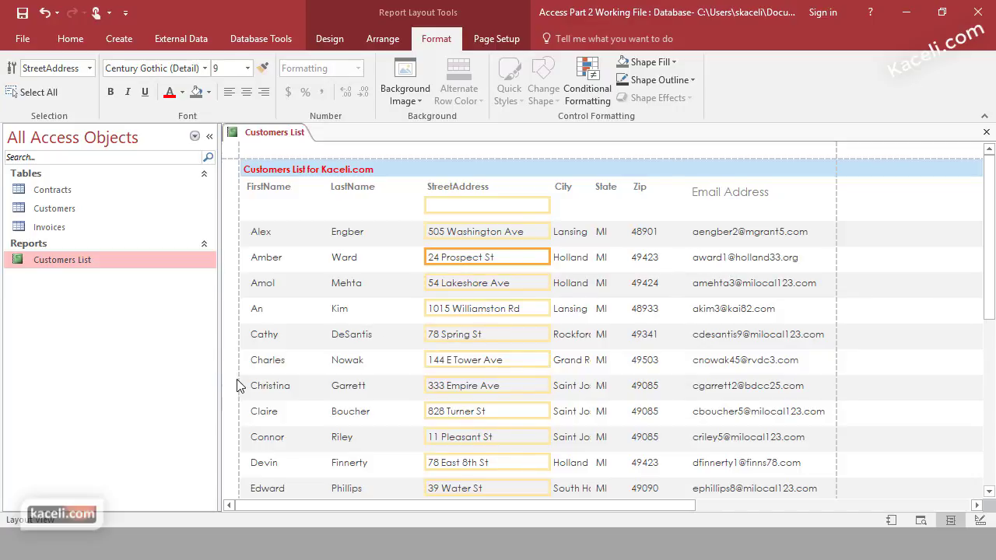
# Step: Close the Customers List report with its design changes saved and reopen it to review its rows in Print Preview
pyautogui.click(986, 133)
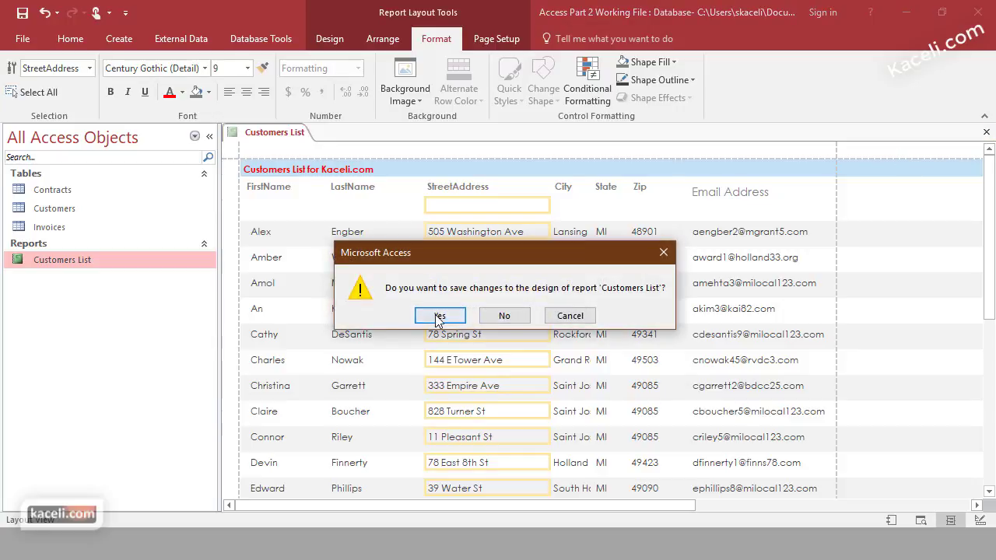
pyautogui.click(439, 315)
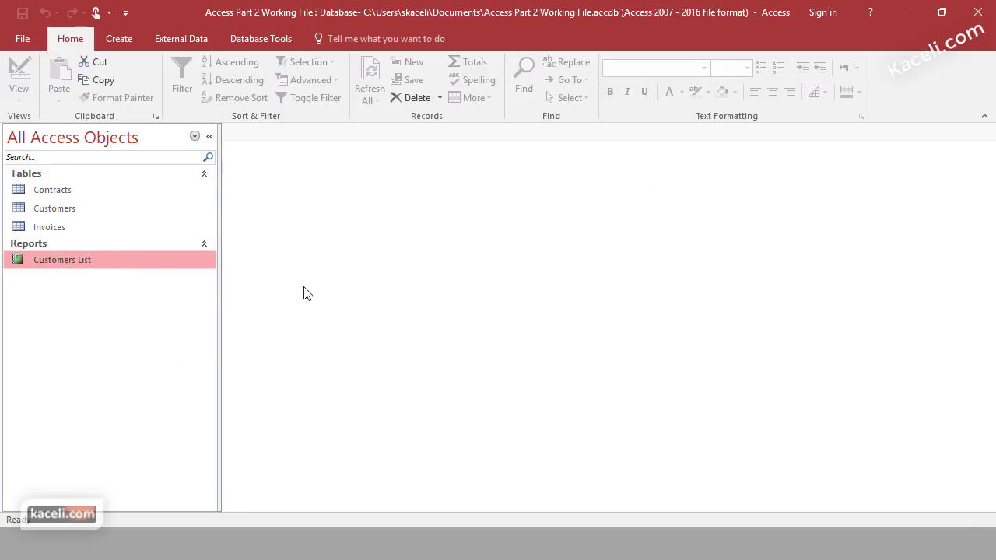
pyautogui.doubleClick(73, 259)
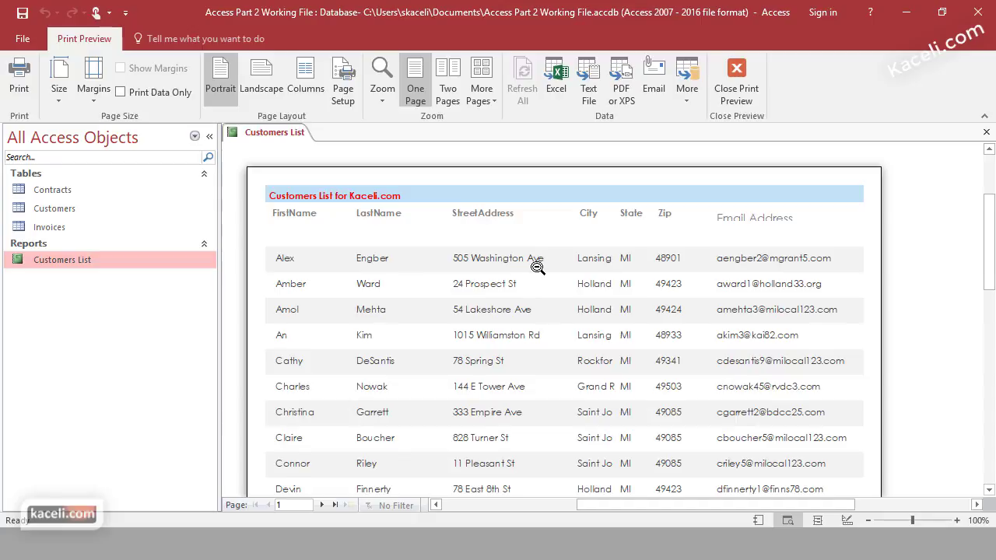
pyautogui.scroll(-10, 537, 272)
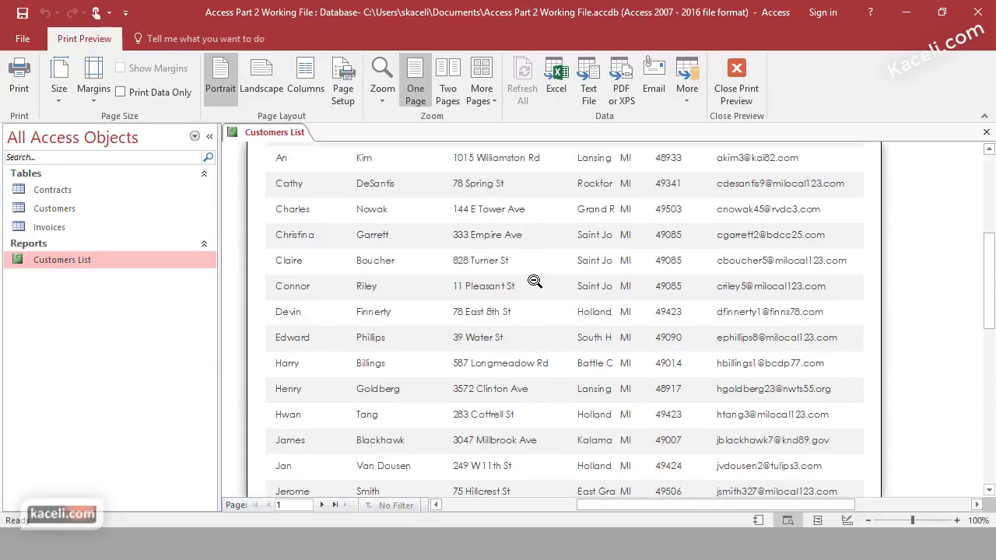
pyautogui.scroll(-4, 527, 291)
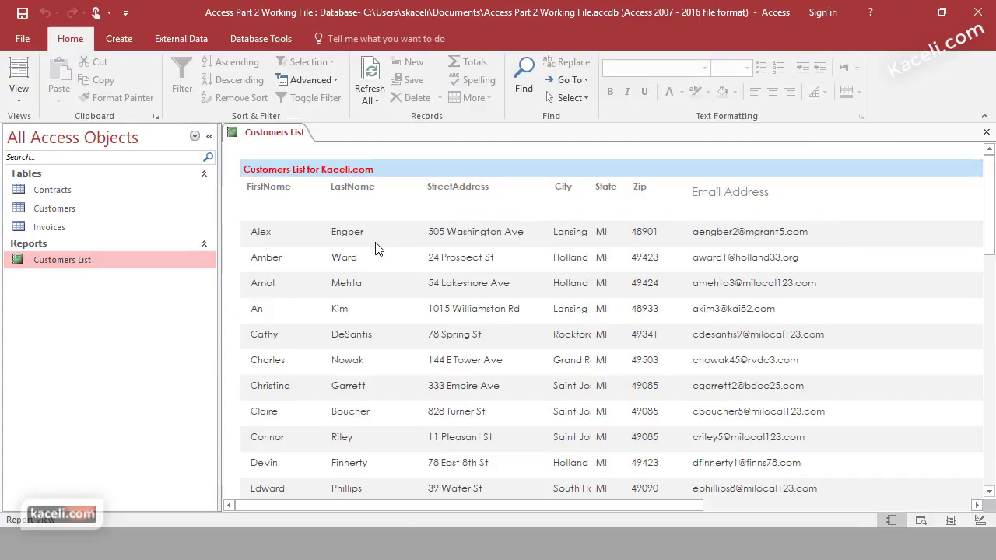